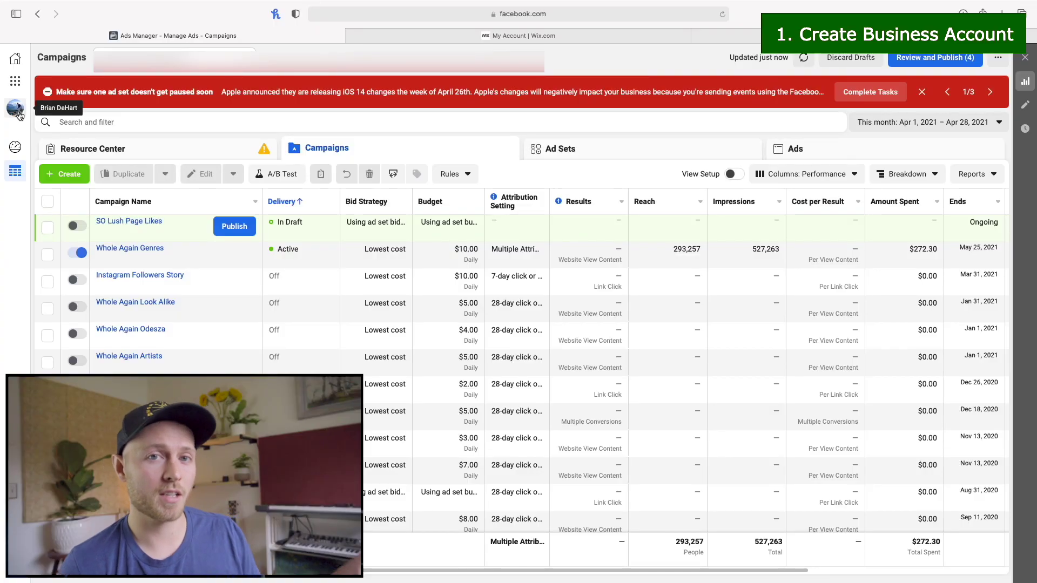
# Switch Ads Manager from the business account list to the BEij business account.
pyautogui.click(15, 108)
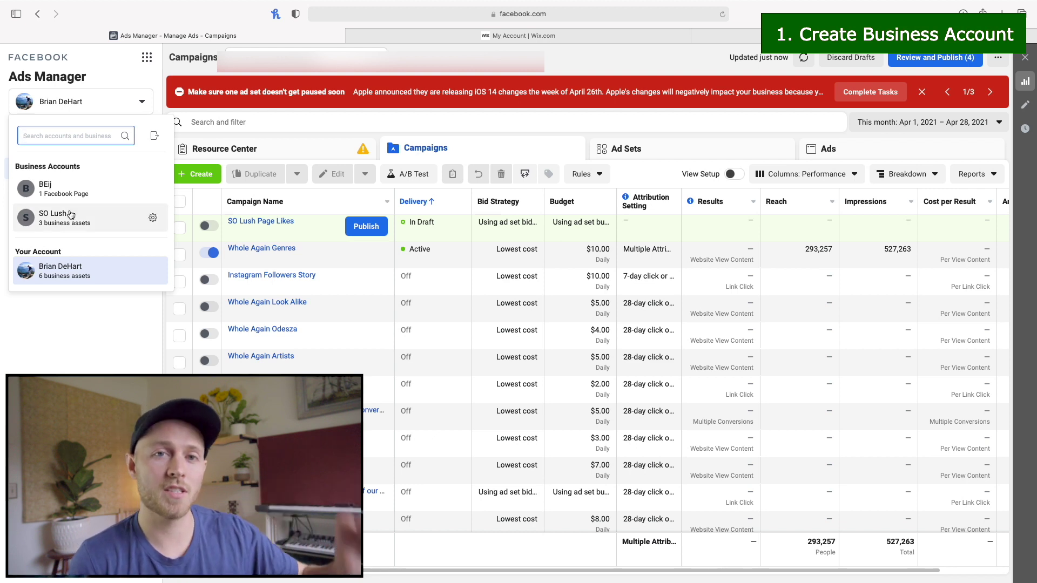
pyautogui.moveTo(75, 220)
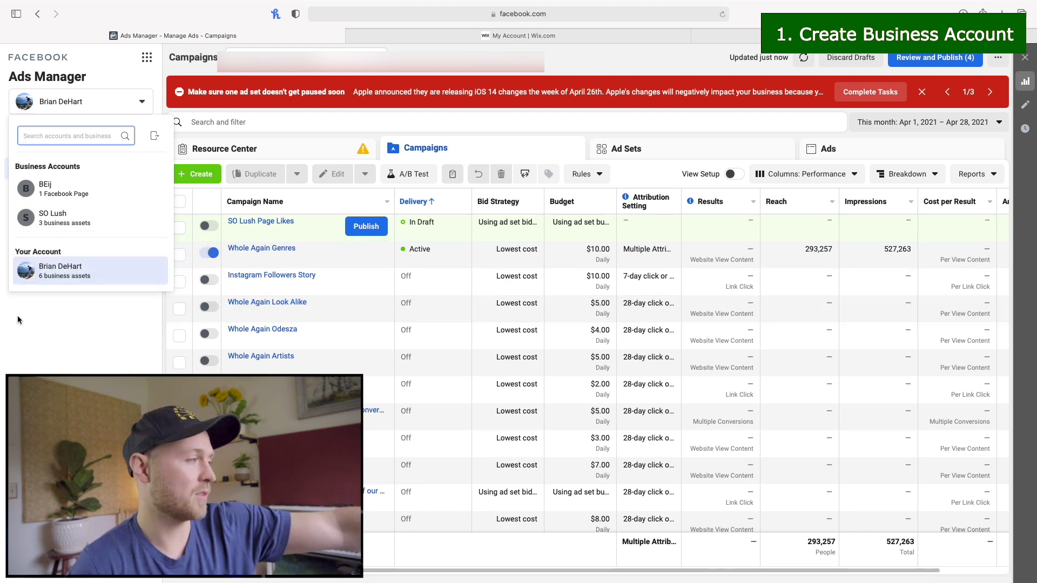
pyautogui.click(49, 190)
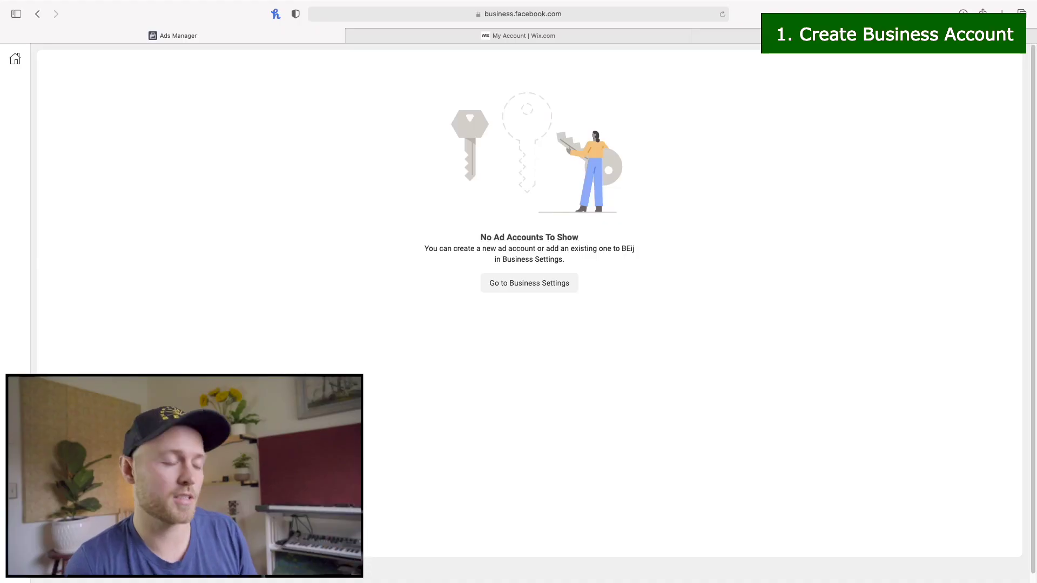
# Create a BEij ad account in USD on Los Angeles time, marked for BEij's own business.
pyautogui.click(516, 285)
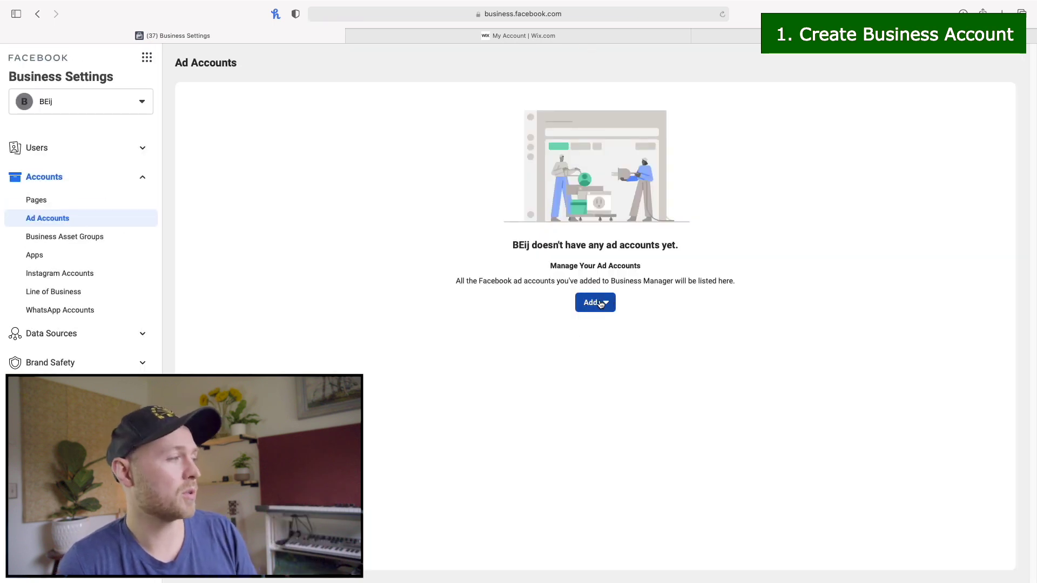
pyautogui.click(601, 303)
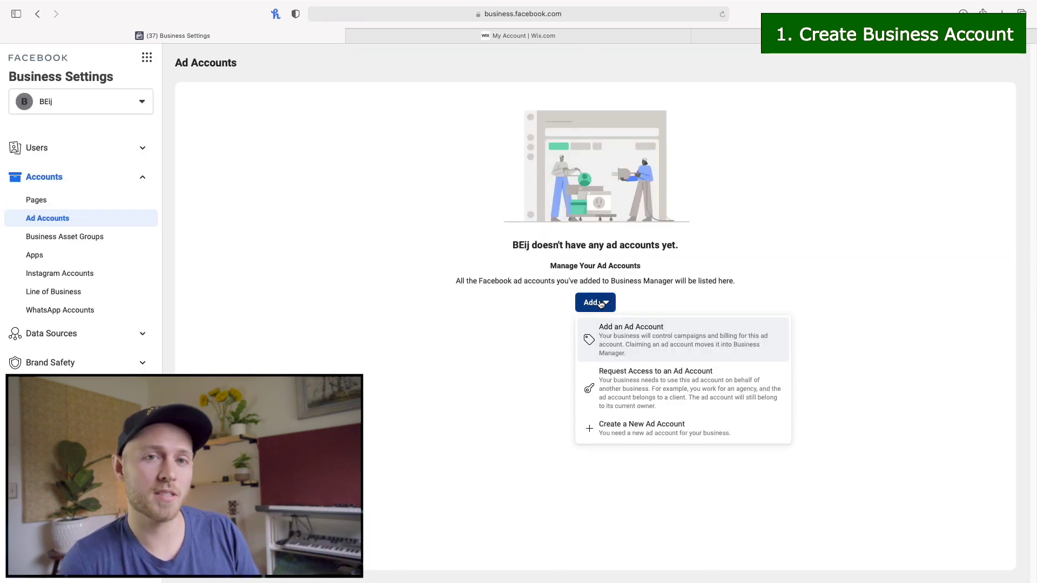
pyautogui.click(629, 432)
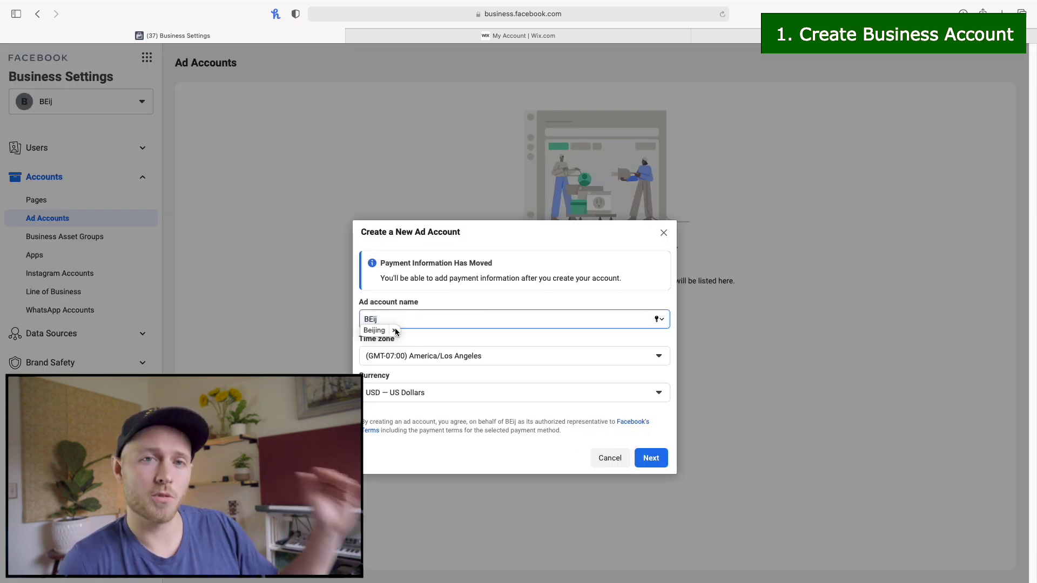
pyautogui.click(394, 330)
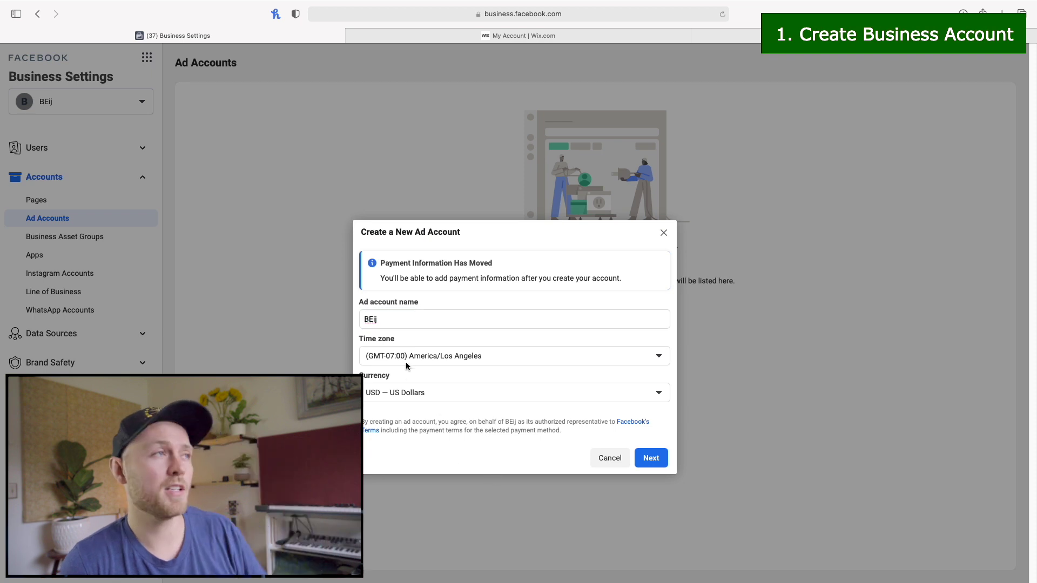
pyautogui.click(651, 458)
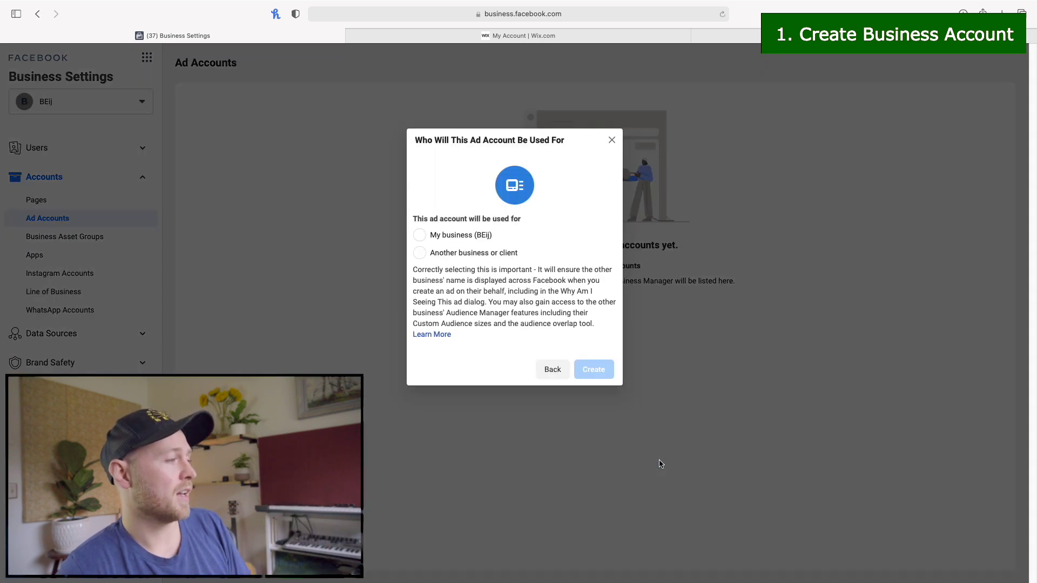
pyautogui.click(421, 234)
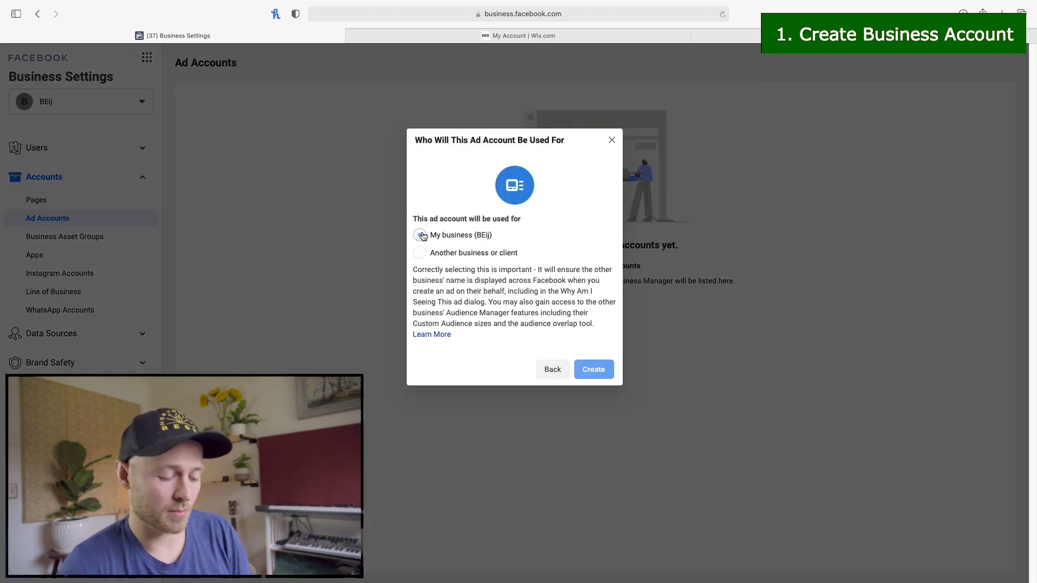
pyautogui.click(595, 371)
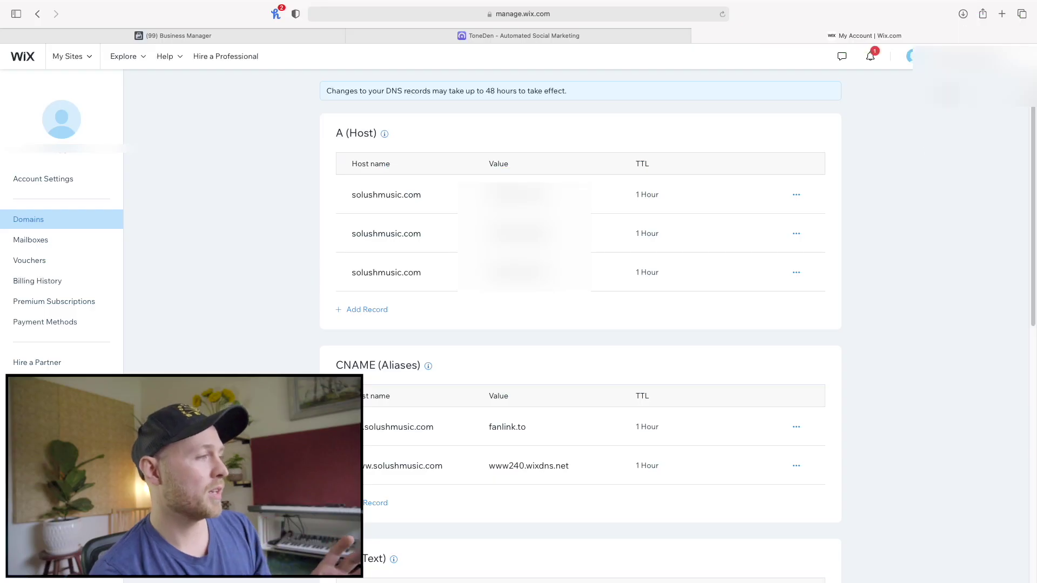
# Go to Wix's Domains page and show the management options for solushmusic.com.
pyautogui.click(910, 56)
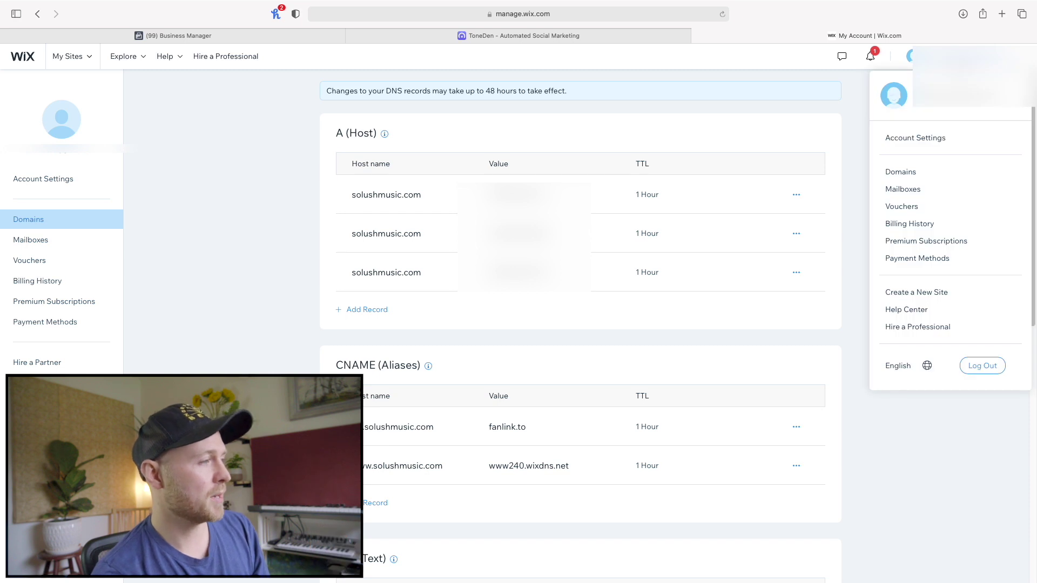
pyautogui.click(912, 173)
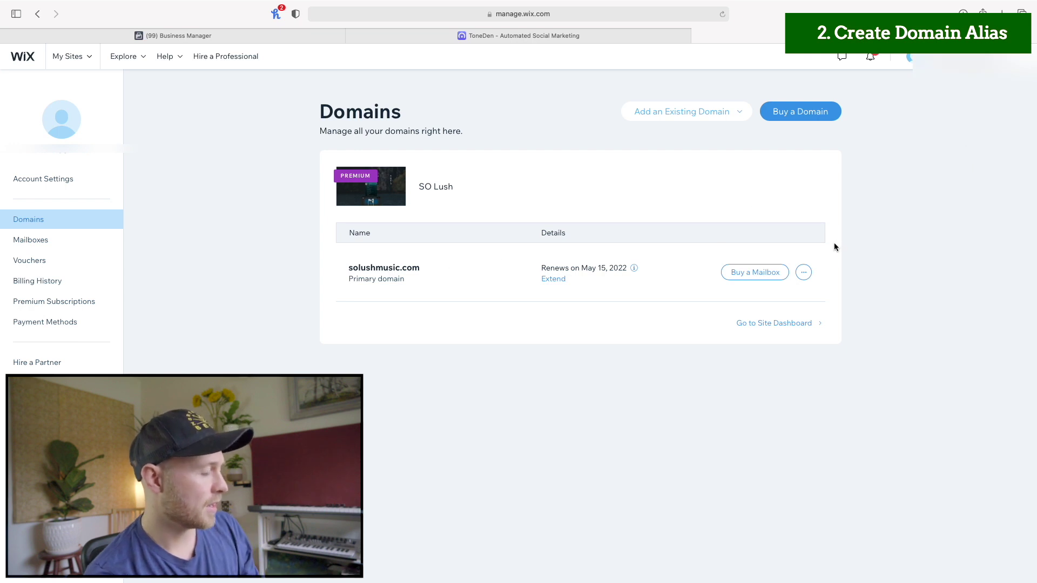
pyautogui.click(805, 272)
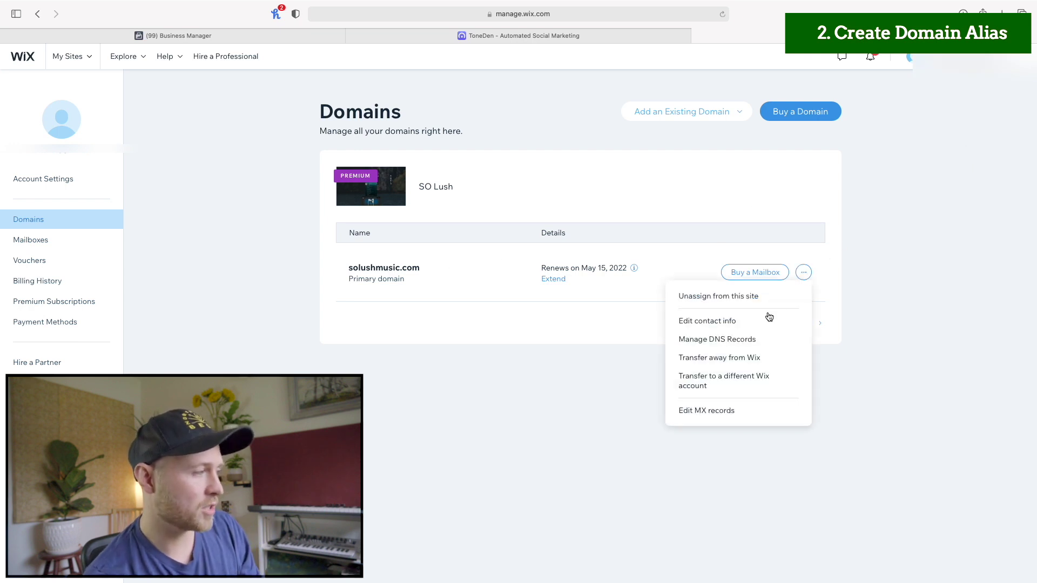
# Show solushmusic.com's DNS records, scrolled down to the CNAME (Aliases) section.
pyautogui.click(746, 339)
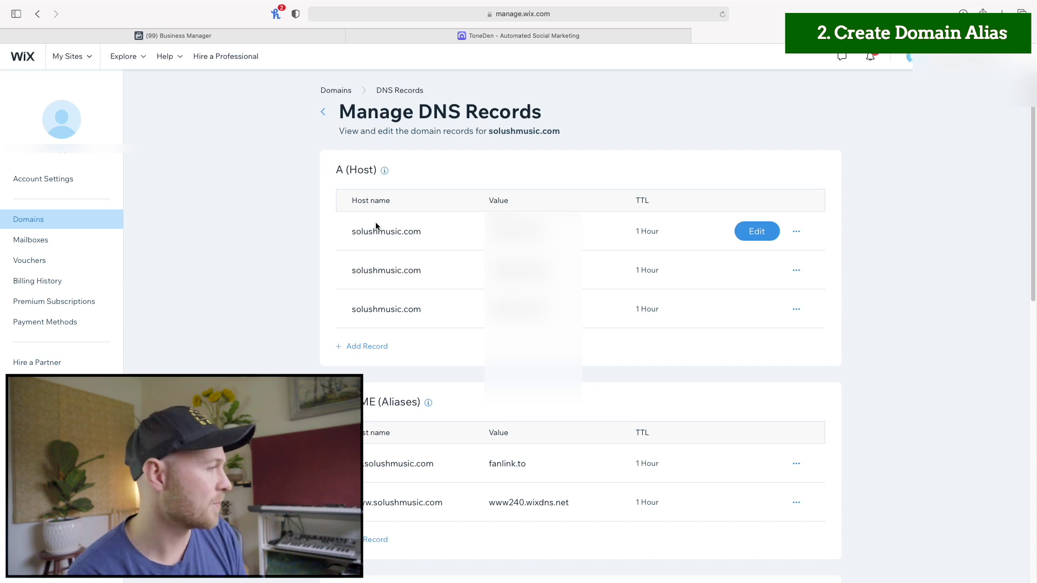
pyautogui.scroll(-3, 870, 247)
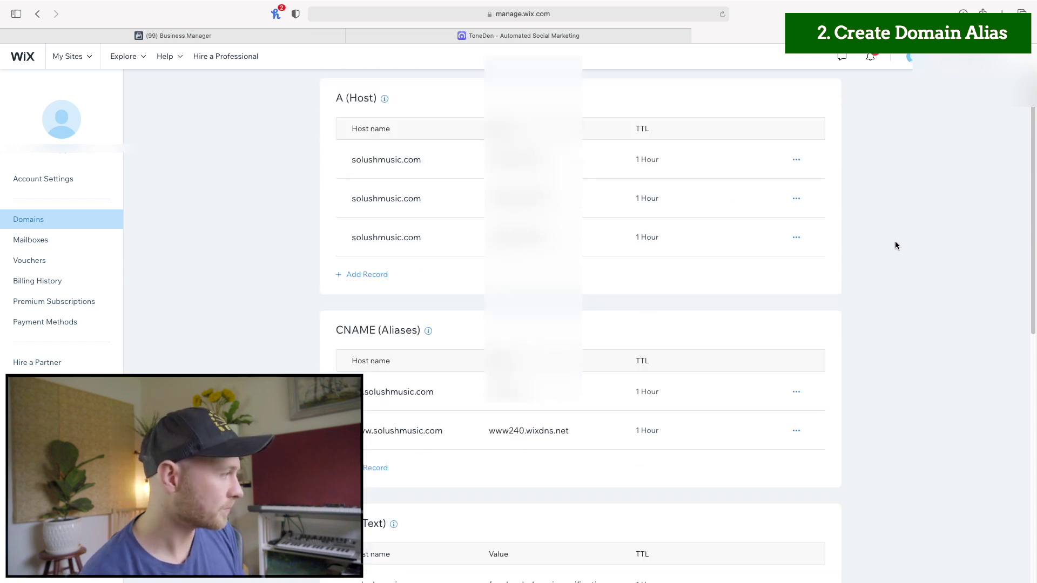
pyautogui.scroll(-6, 906, 265)
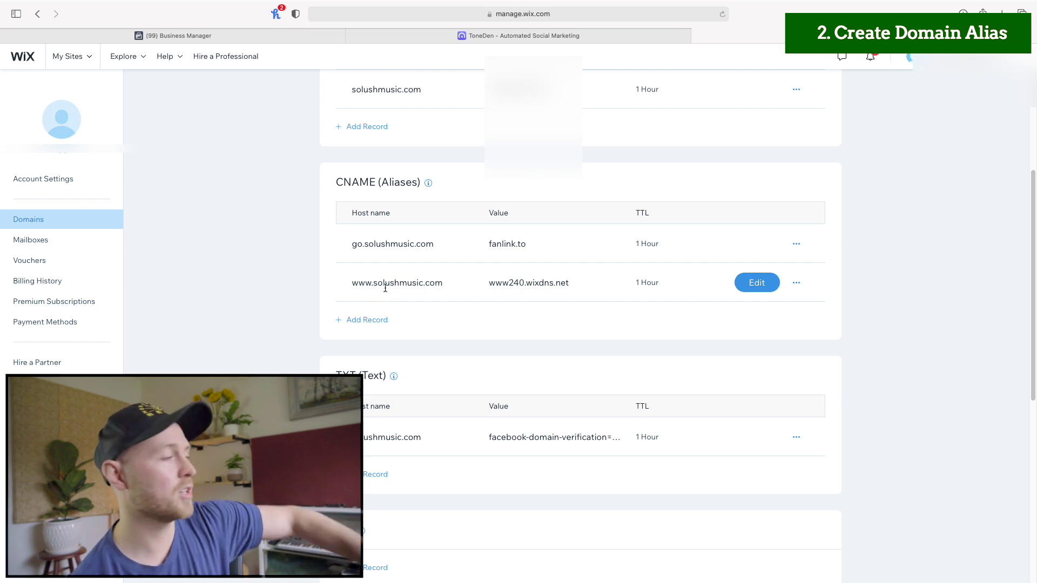
# Add a CNAME record with host hello and value fanlink.to, copied from the go alias.
pyautogui.click(372, 320)
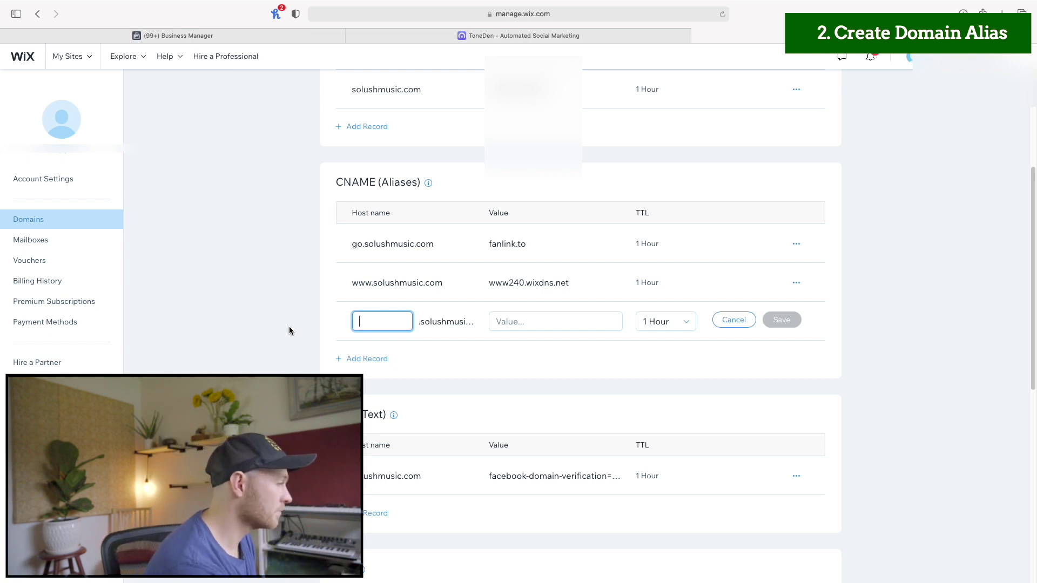
pyautogui.write('hello')
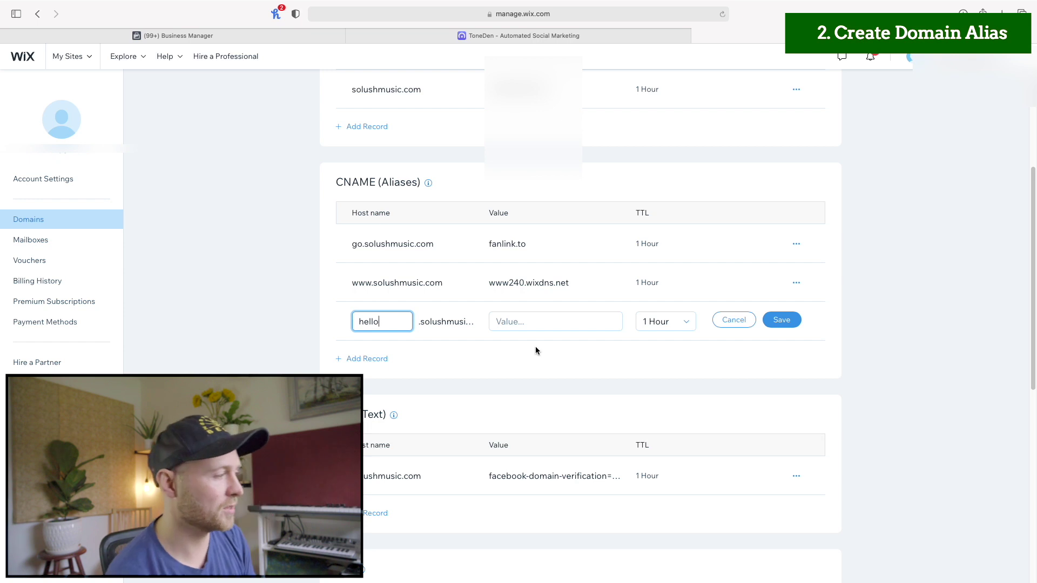
pyautogui.tripleClick(526, 243)
pyautogui.click(524, 243)
pyautogui.tripleClick(515, 243)
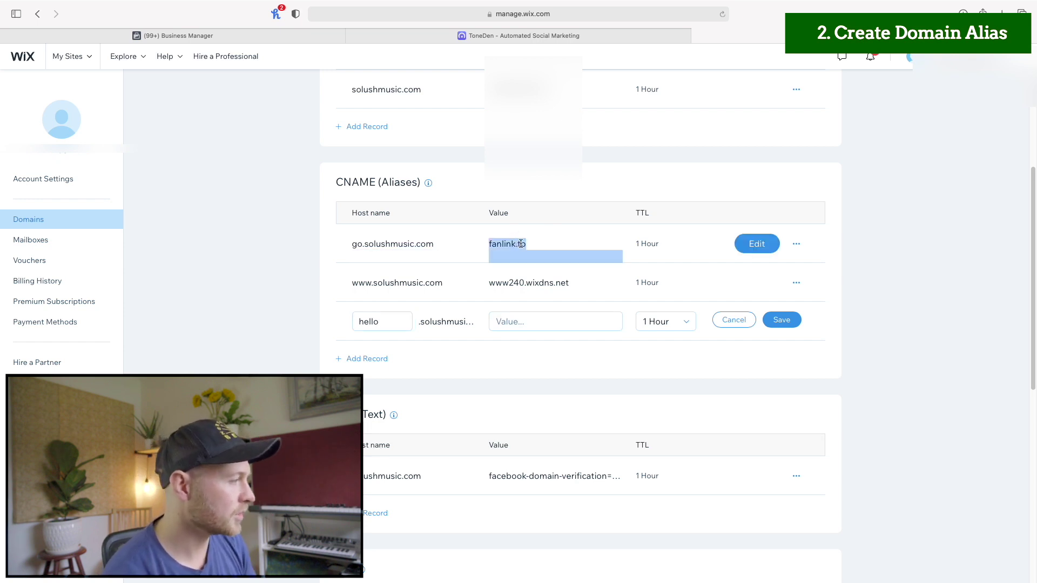
pyautogui.moveTo(526, 244); pyautogui.dragTo(483, 244)
pyautogui.press('super+c')
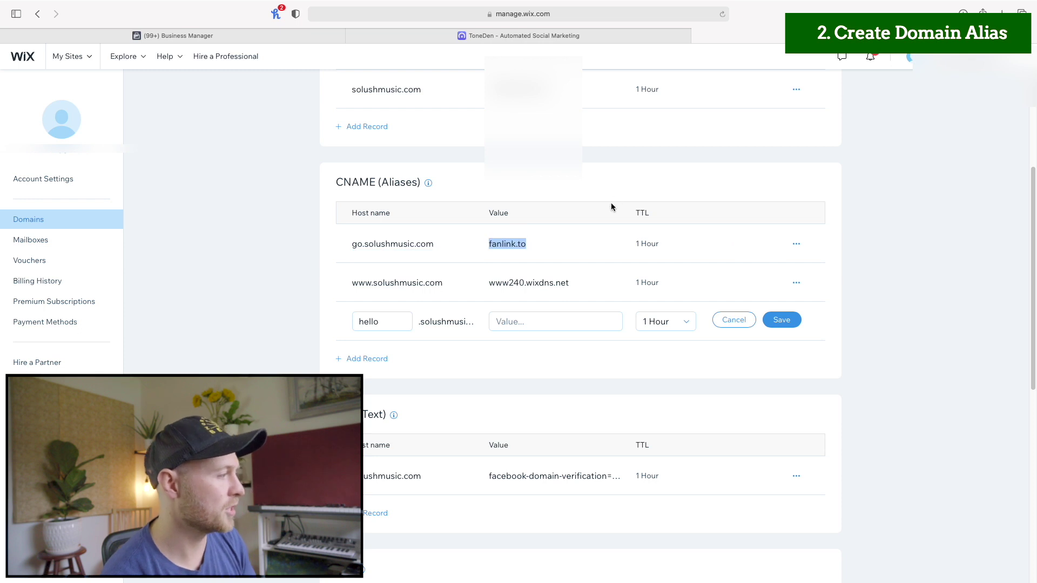
pyautogui.click(534, 322)
pyautogui.press('super+v')
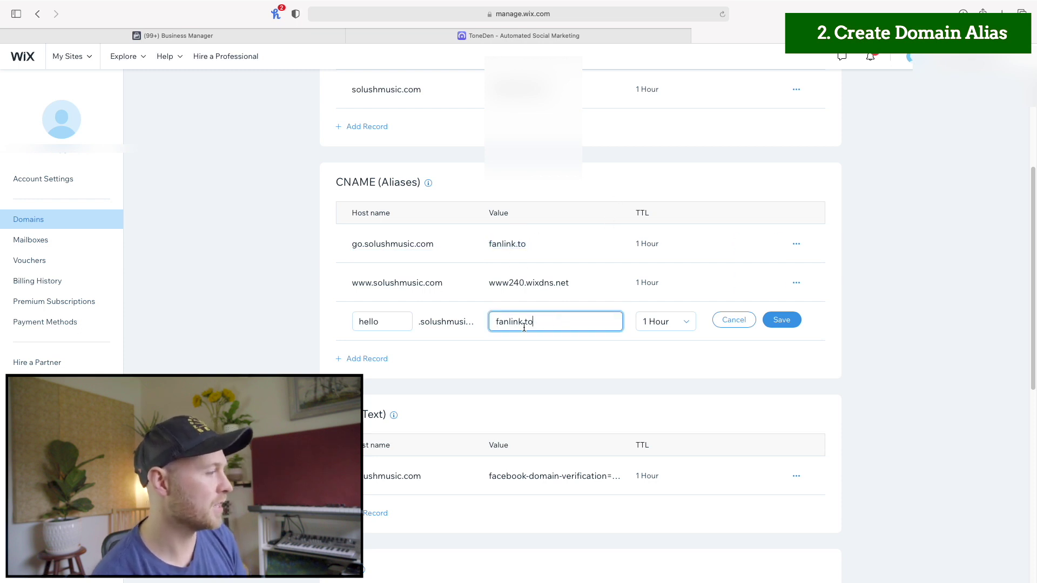
pyautogui.click(859, 340)
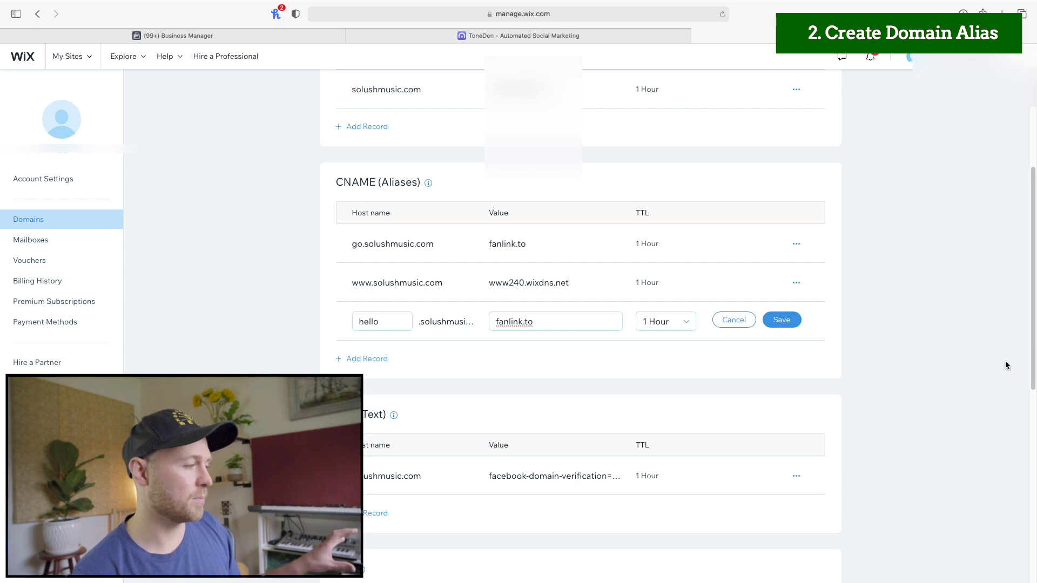
# Save the hello CNAME record with a 1 Hour TTL and confirm the DNS change.
pyautogui.moveTo(714, 243)
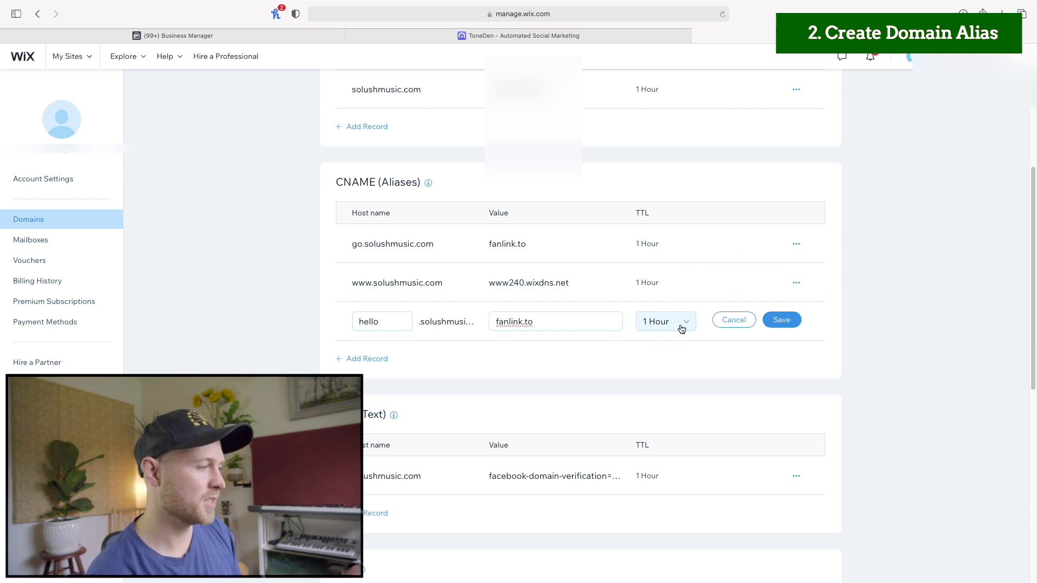
pyautogui.click(781, 321)
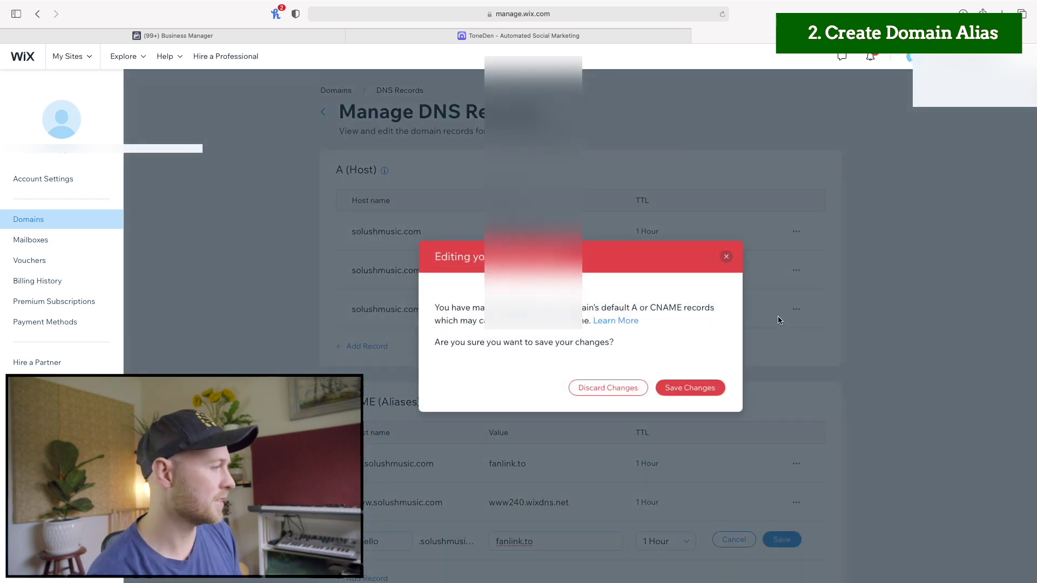
pyautogui.click(690, 388)
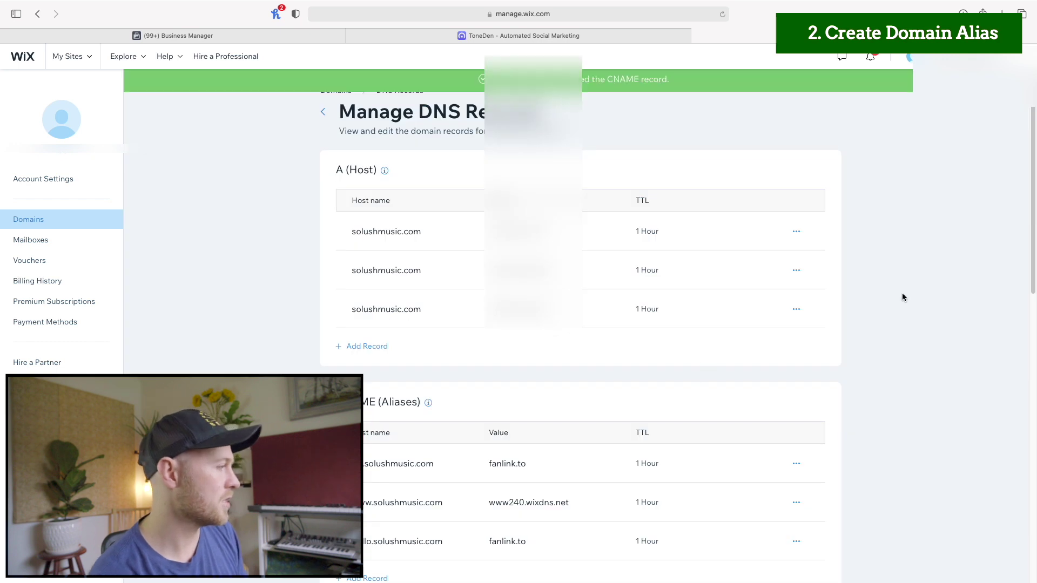
# Open ToneDen's profile Advertising settings, scrolled down to the Custom Domains section.
pyautogui.scroll(-3, 841, 339)
pyautogui.scroll(1, 840, 343)
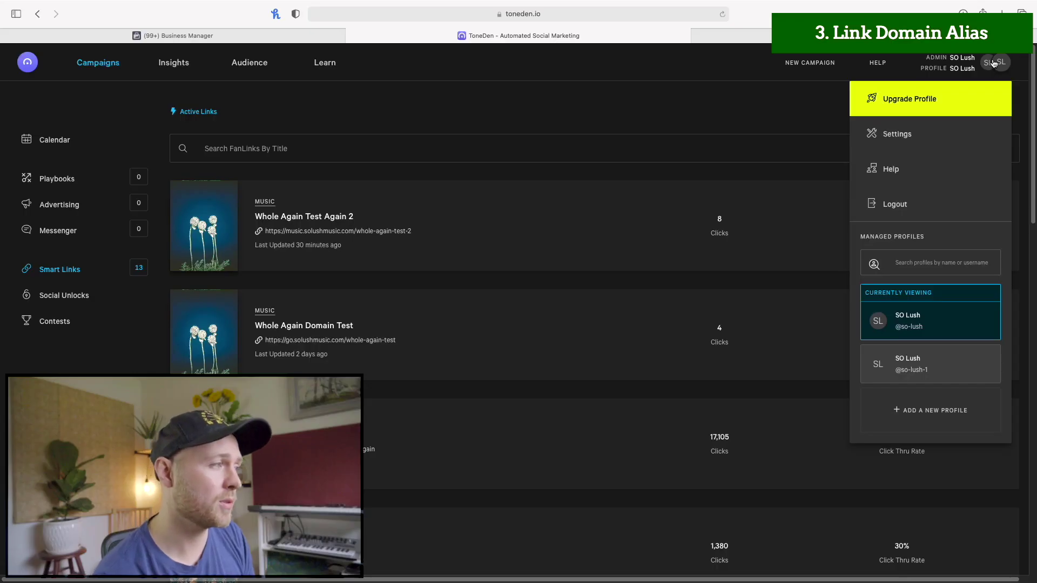
pyautogui.click(994, 63)
pyautogui.click(994, 63)
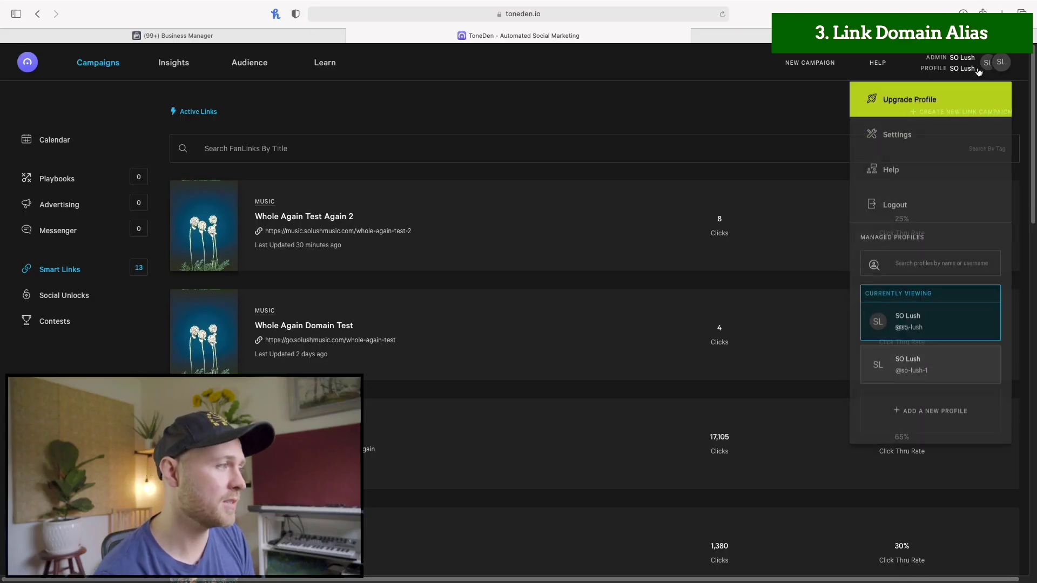
pyautogui.click(911, 136)
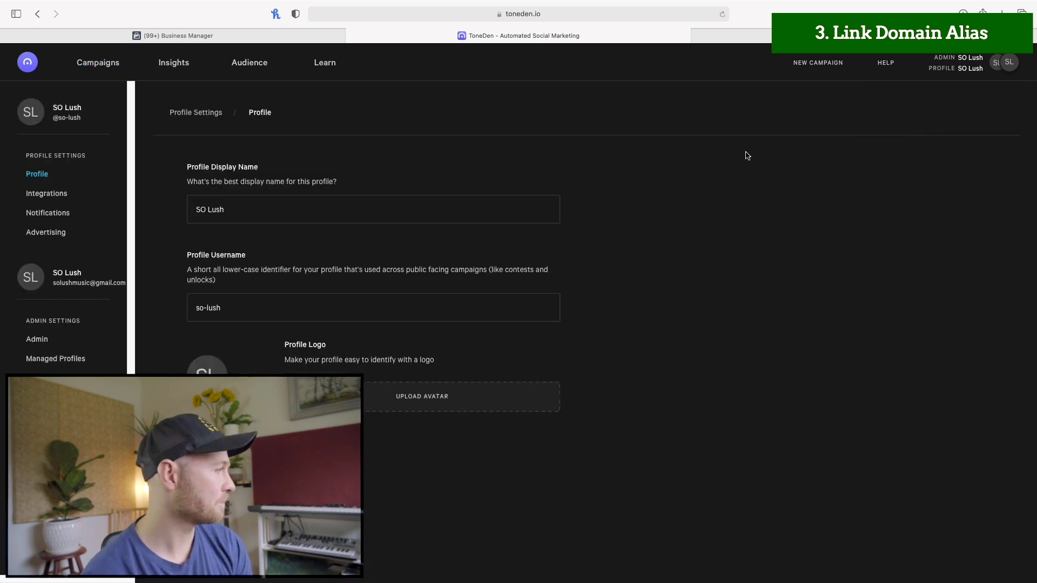
pyautogui.click(50, 233)
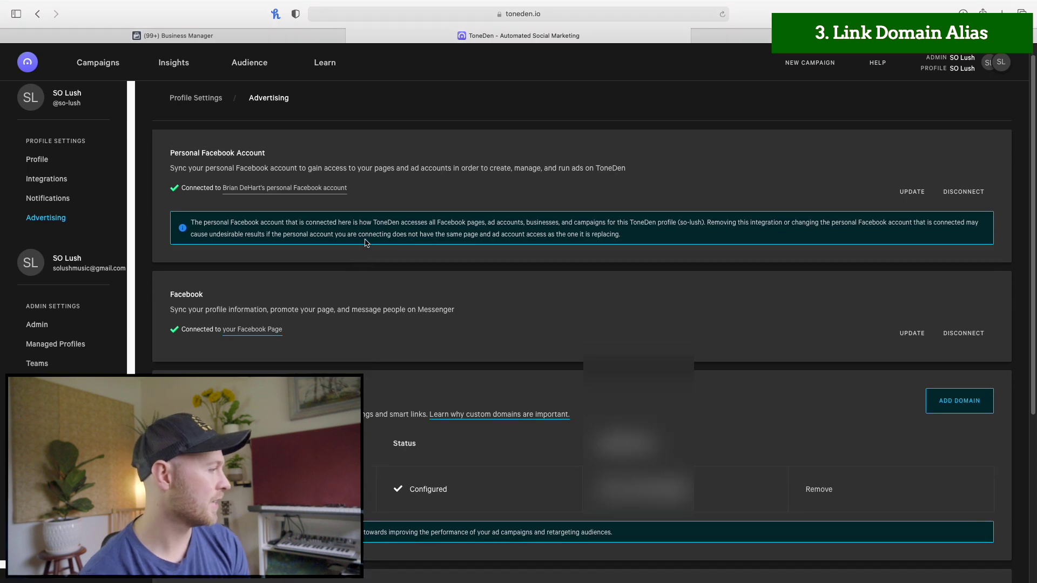
pyautogui.scroll(-3, 372, 294)
pyautogui.scroll(-2, 313, 322)
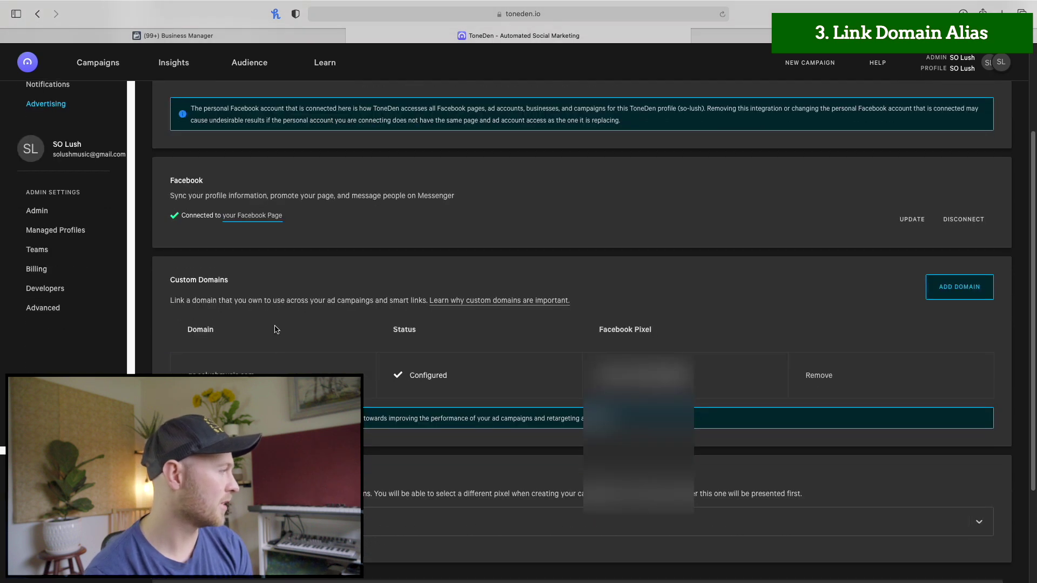
# Add hello.solushmusic.com as a ToneDen custom domain, finishing without choosing a tracking pixel.
pyautogui.click(949, 291)
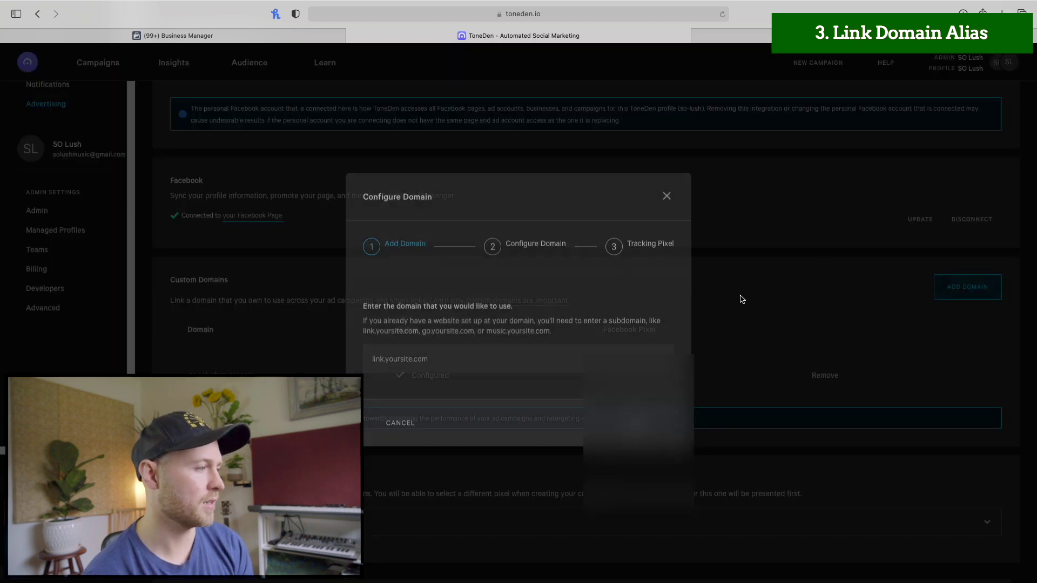
pyautogui.click(410, 363)
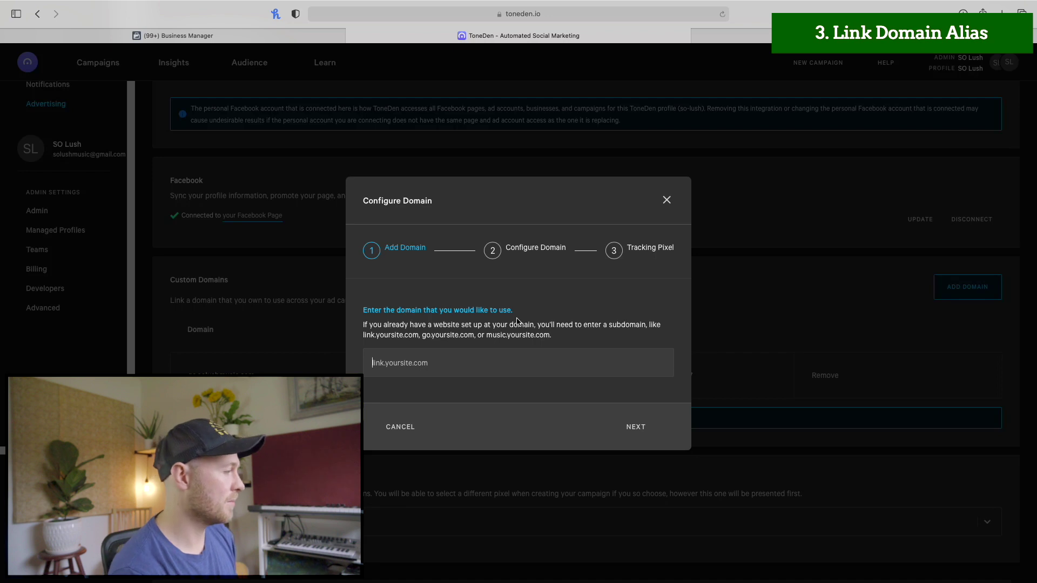
pyautogui.write('hello.solushmusic.com')
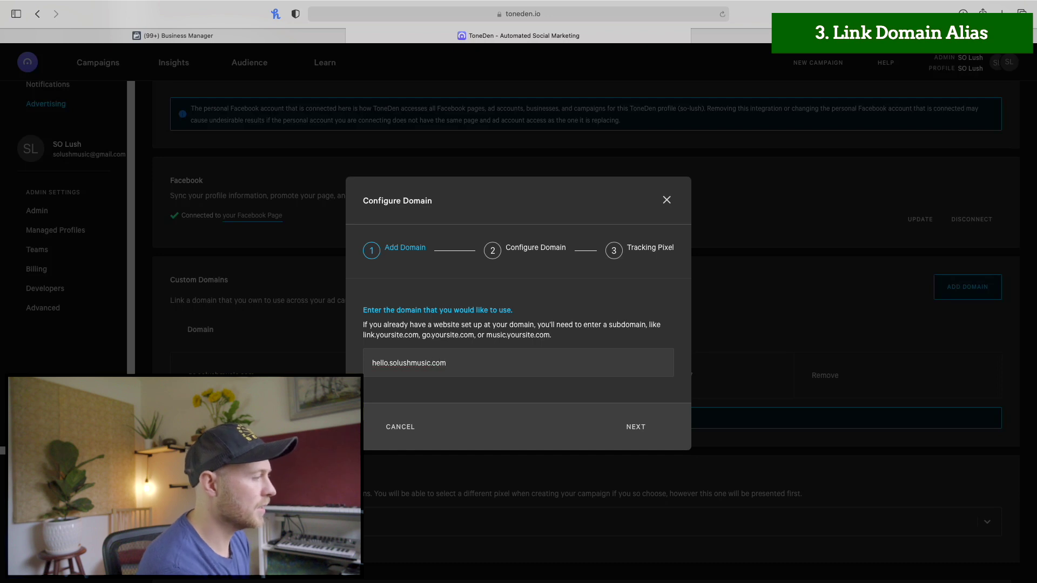
pyautogui.click(627, 427)
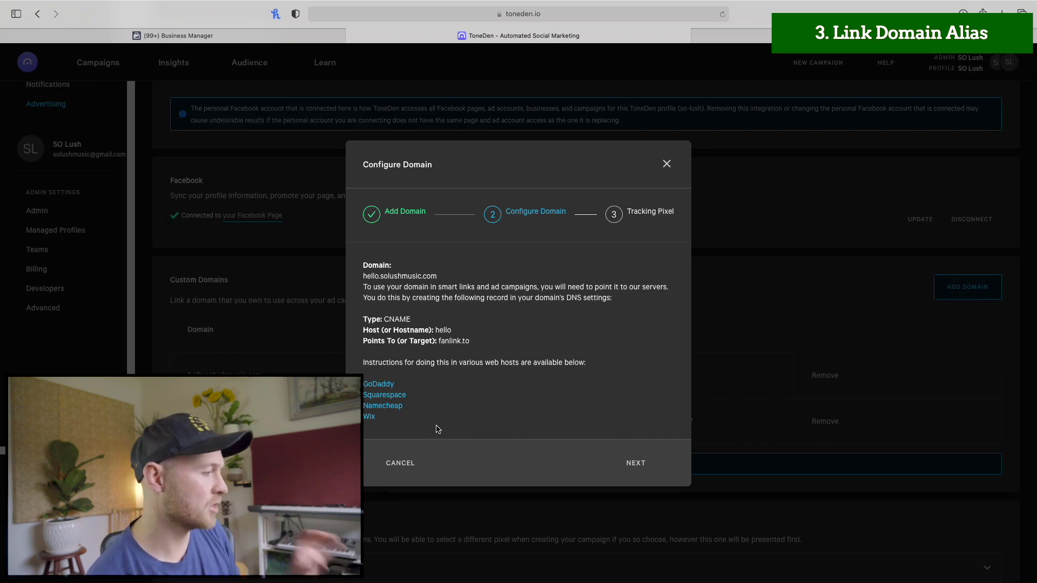
pyautogui.click(637, 464)
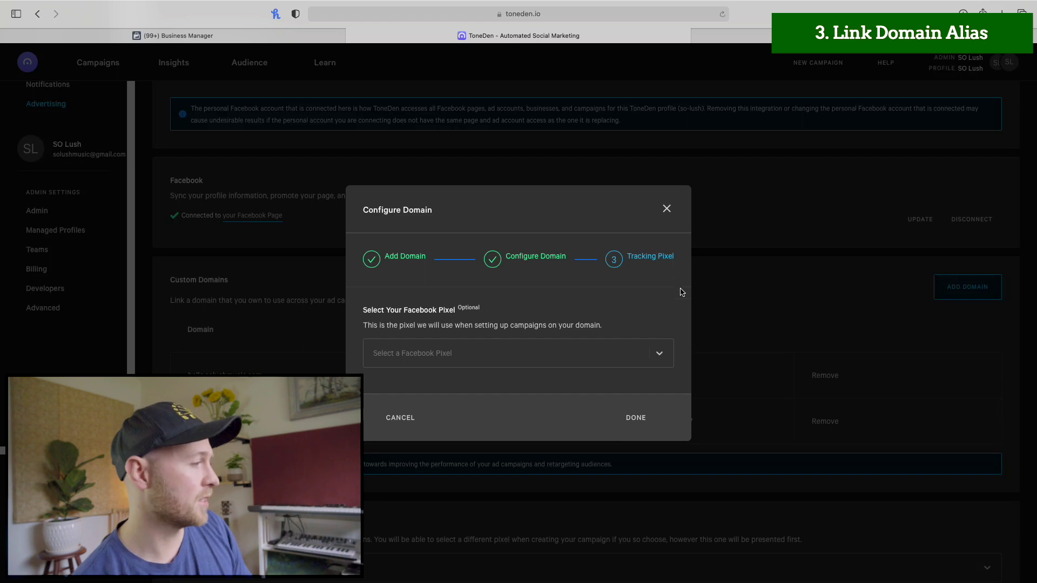
pyautogui.click(635, 418)
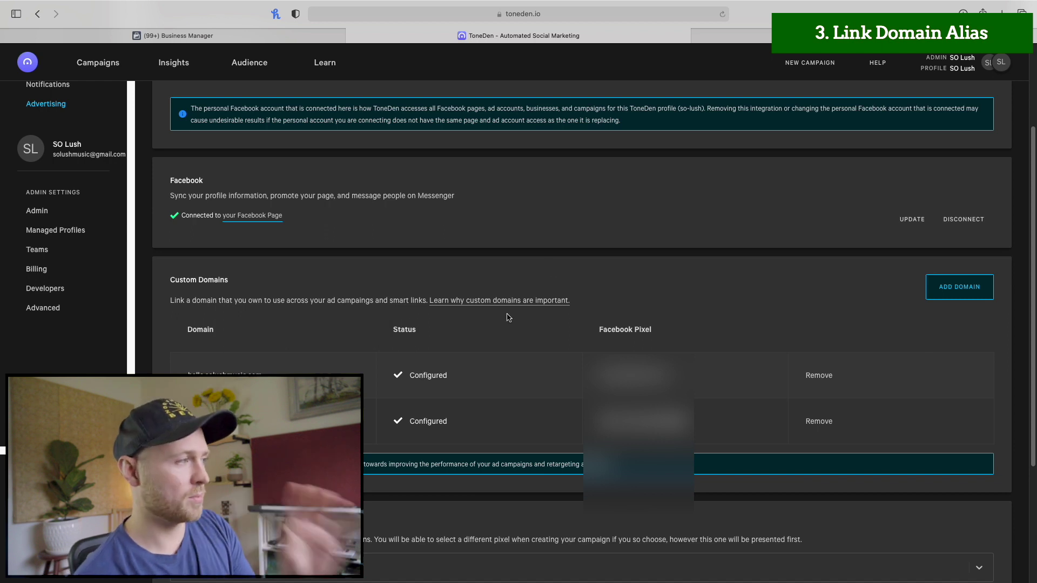
pyautogui.click(729, 35)
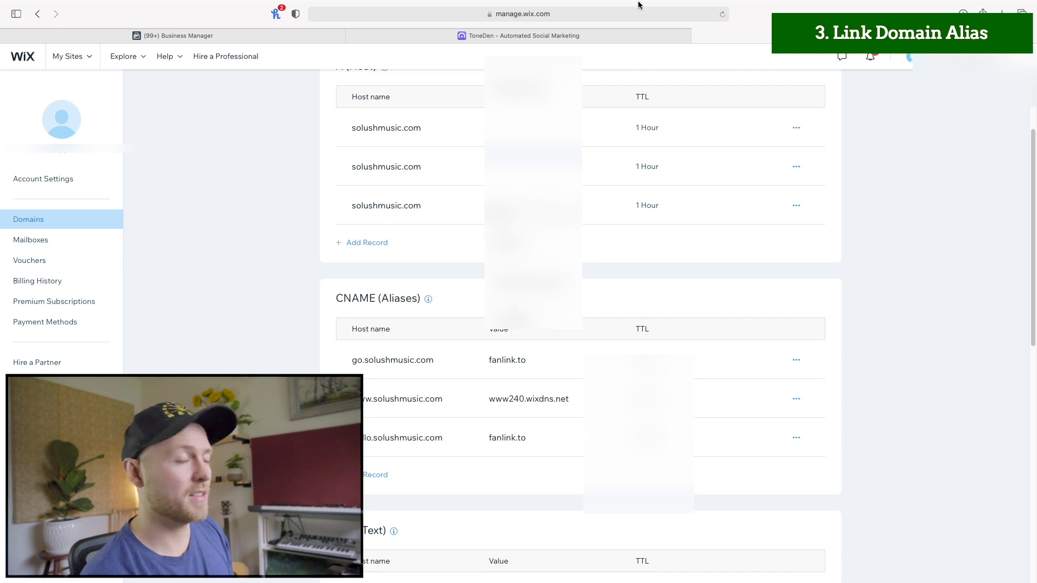
pyautogui.click(574, 37)
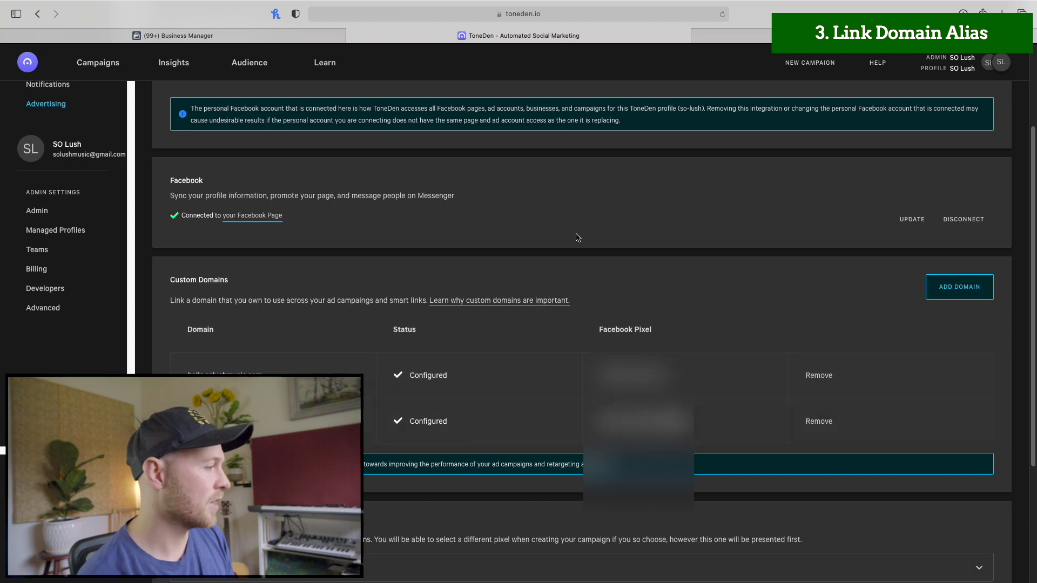
pyautogui.click(746, 36)
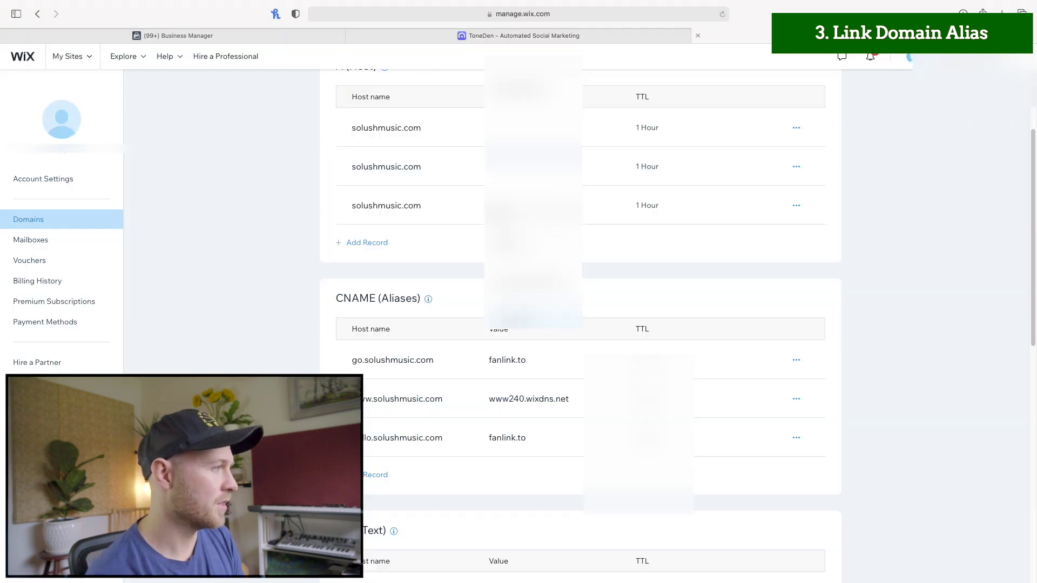
pyautogui.click(631, 32)
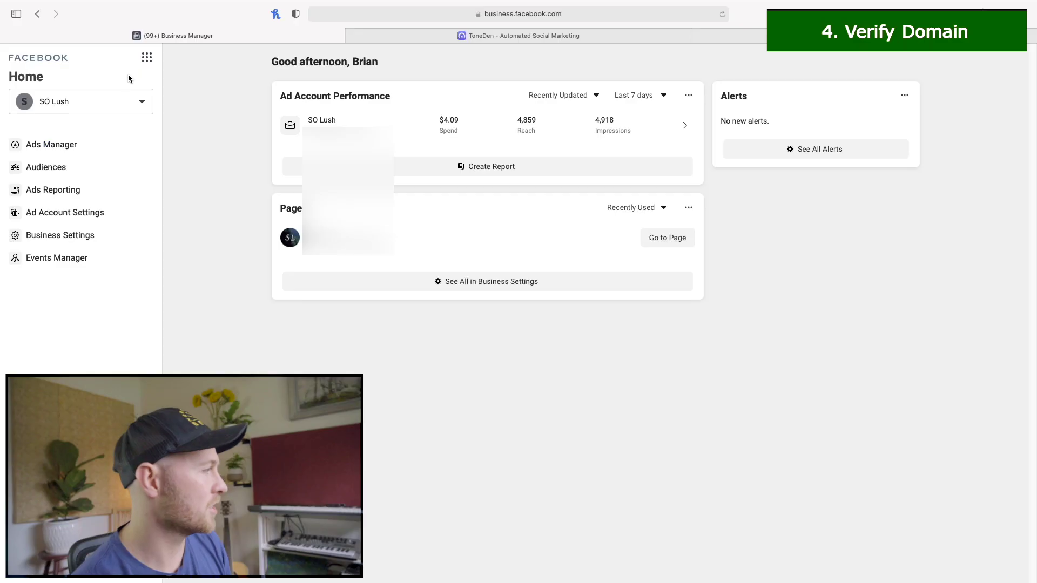
# Open Business Settings from the Business Manager tools menu.
pyautogui.click(147, 58)
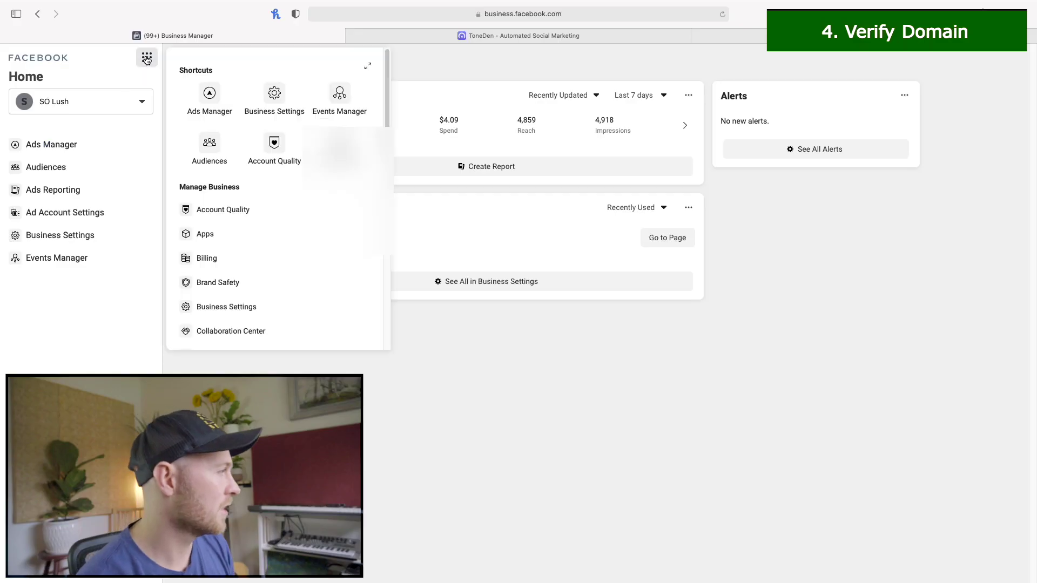
pyautogui.click(276, 92)
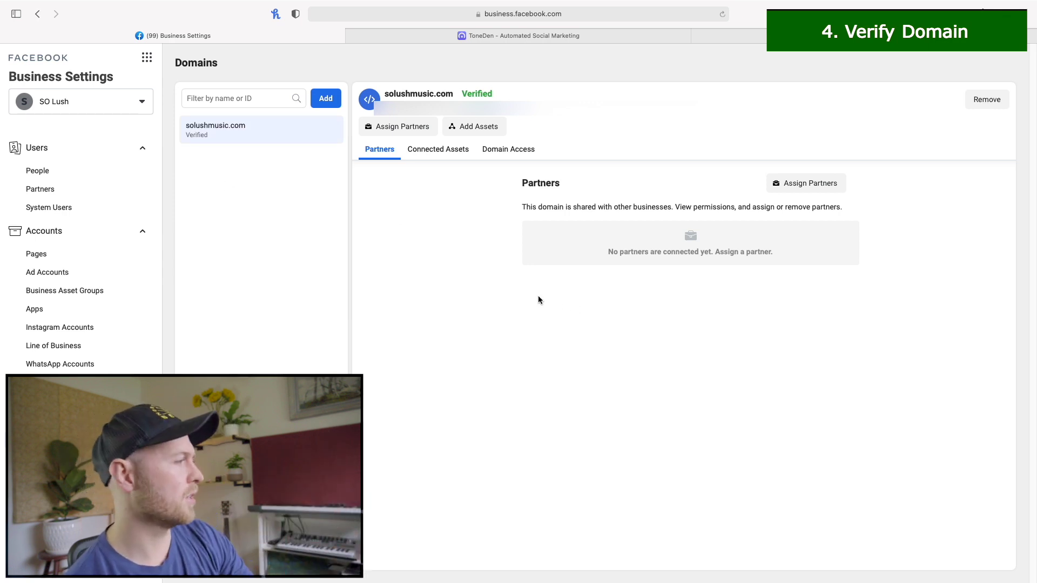
# Add joloooo.com as a business domain and copy its DNS TXT verification record.
pyautogui.click(335, 99)
pyautogui.click(521, 226)
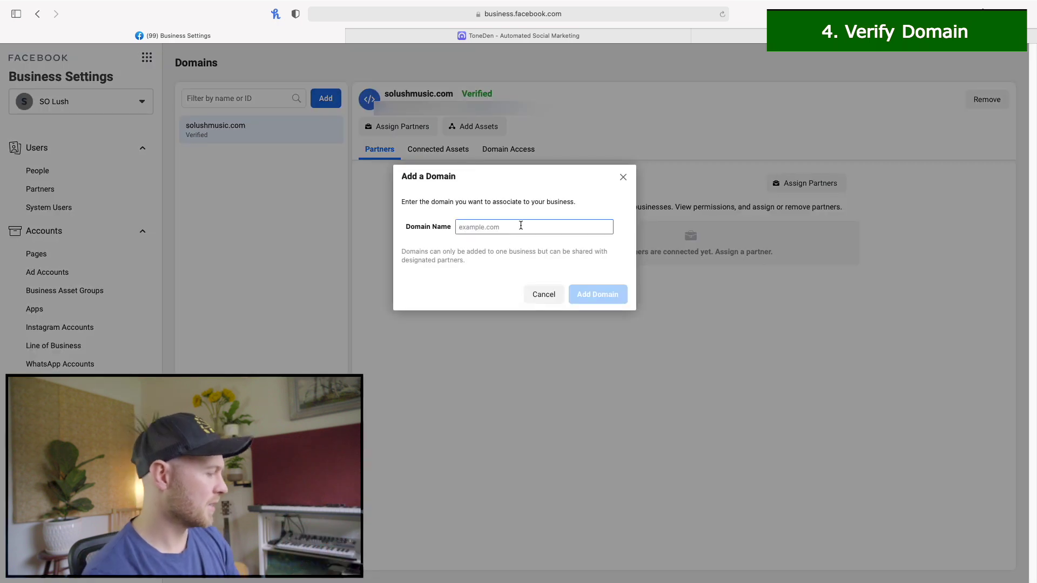
pyautogui.write('JOLO')
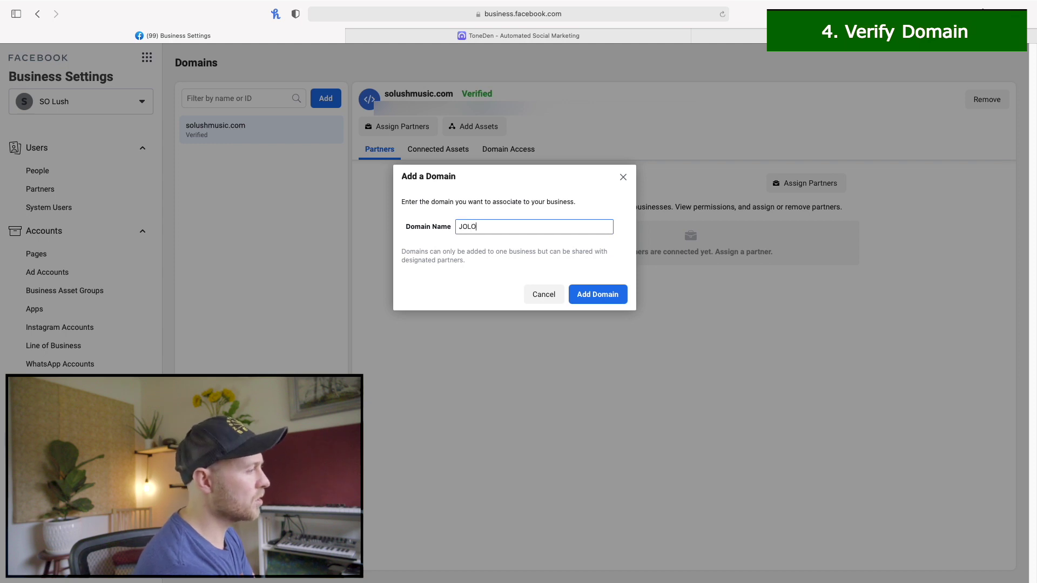
pyautogui.write('OOO')
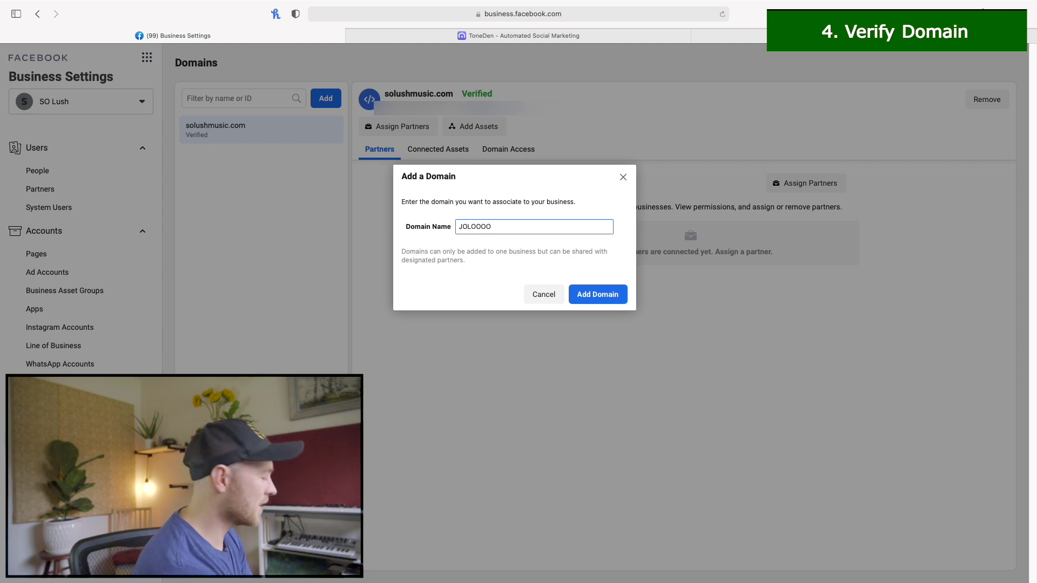
pyautogui.write('.COM')
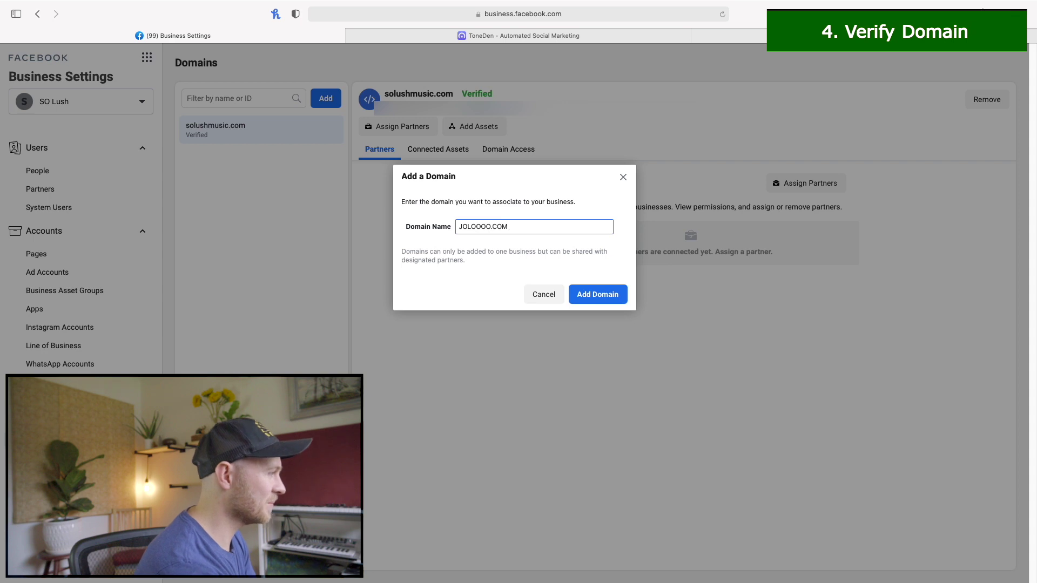
pyautogui.click(600, 296)
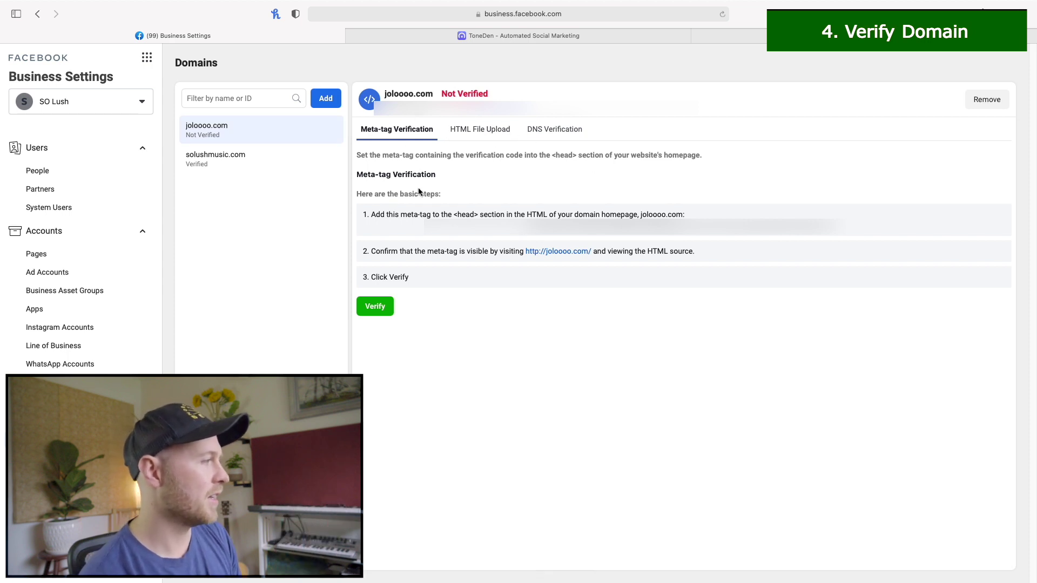
pyautogui.click(569, 136)
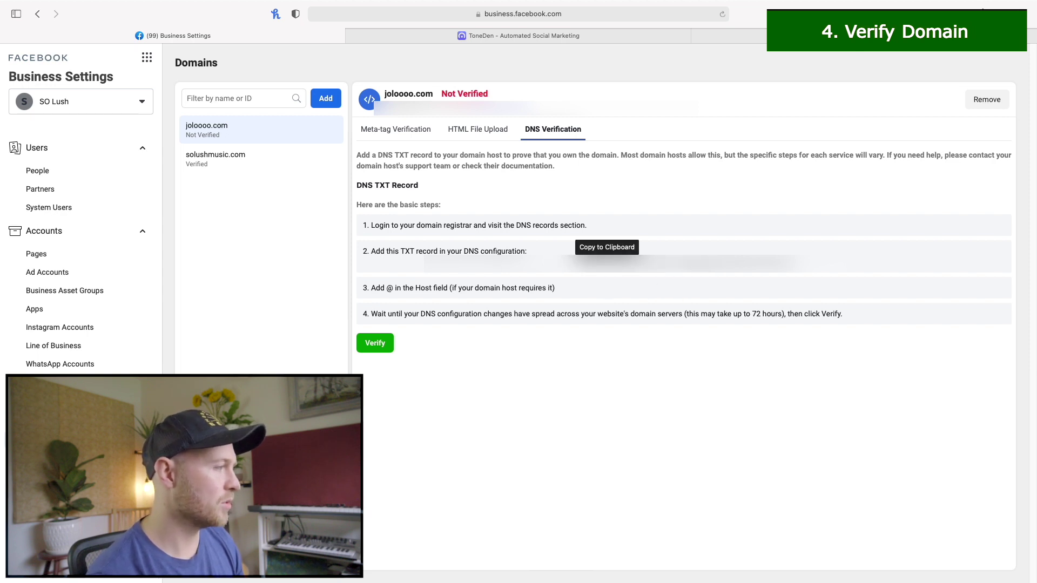
pyautogui.click(607, 262)
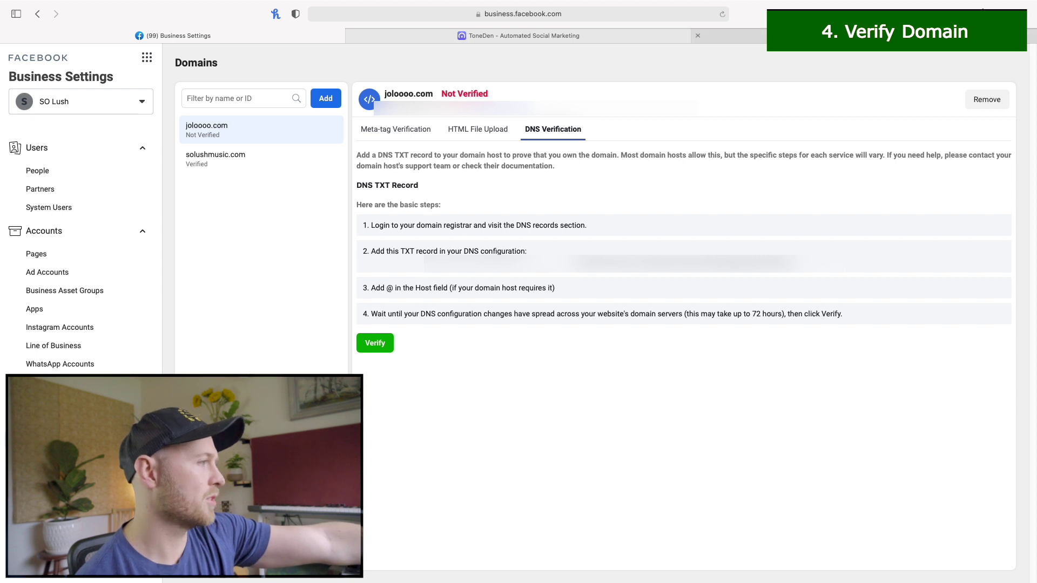
# Start a new Wix TXT record for solushmusic.com holding the pasted Facebook verification string.
pyautogui.click(799, 35)
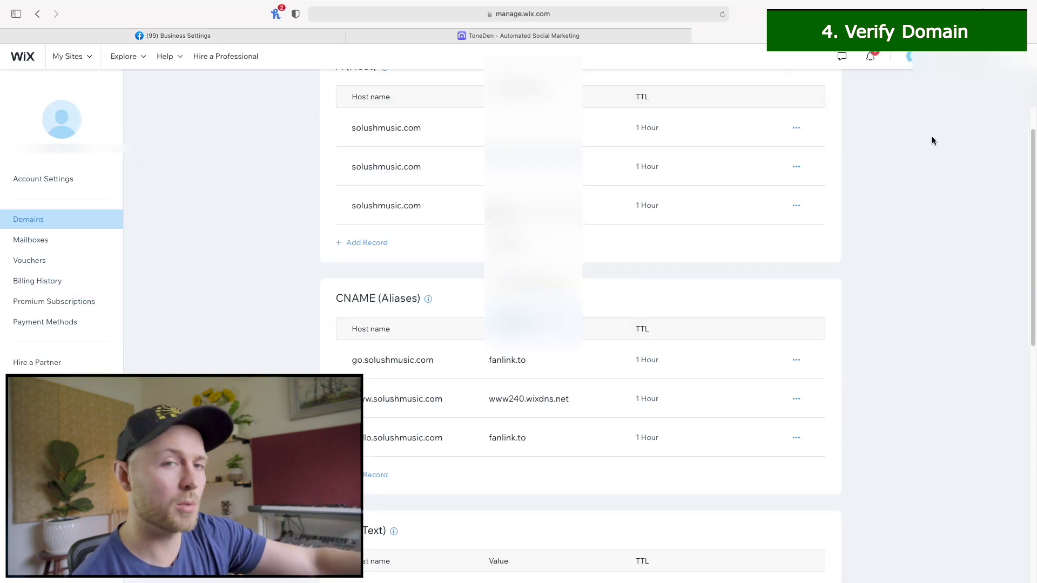
pyautogui.scroll(3, 915, 229)
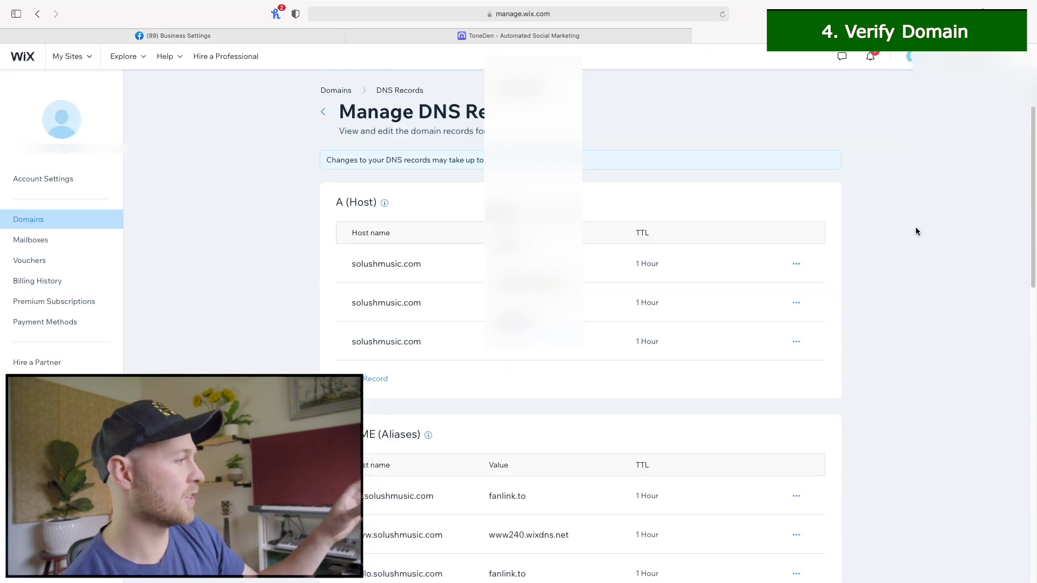
pyautogui.scroll(-4, 916, 226)
pyautogui.scroll(-3, 917, 224)
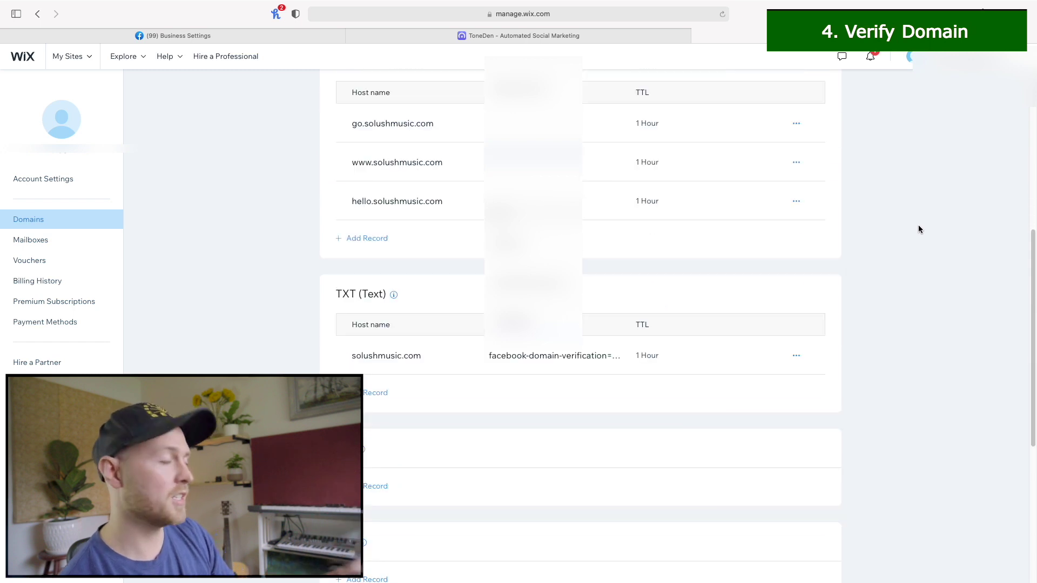
pyautogui.scroll(-1, 924, 222)
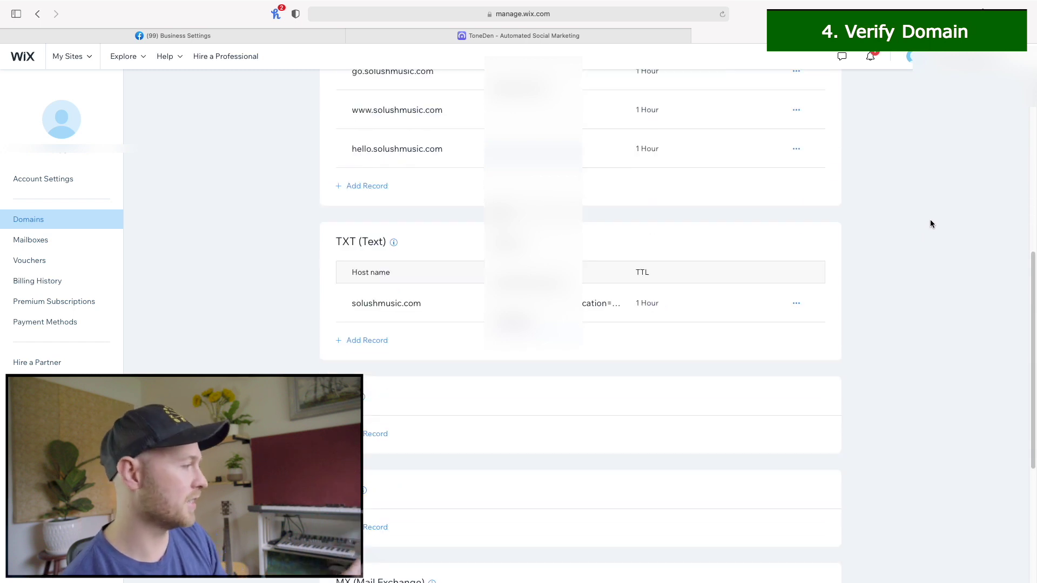
pyautogui.click(364, 341)
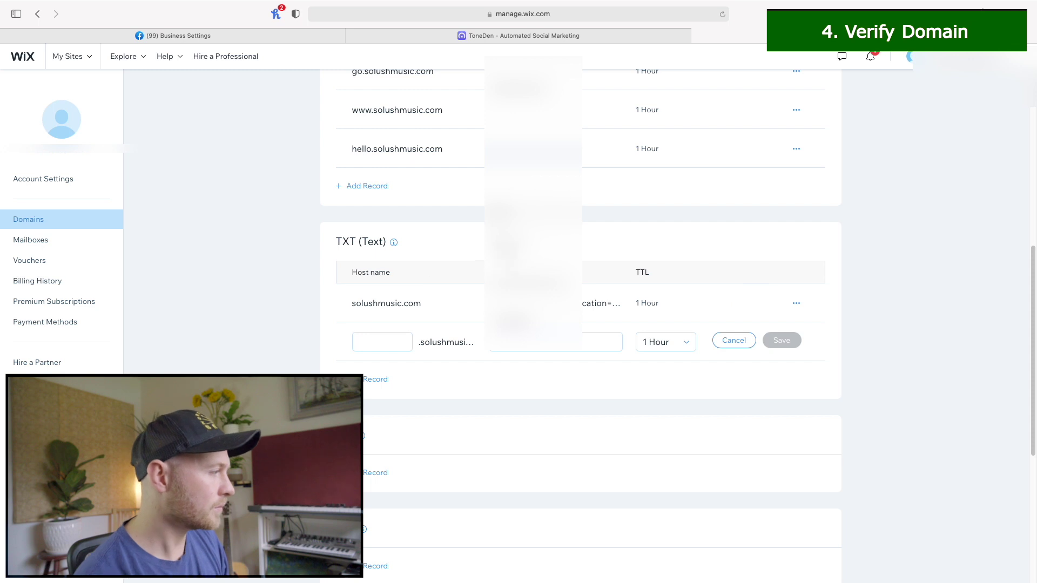
pyautogui.click(535, 342)
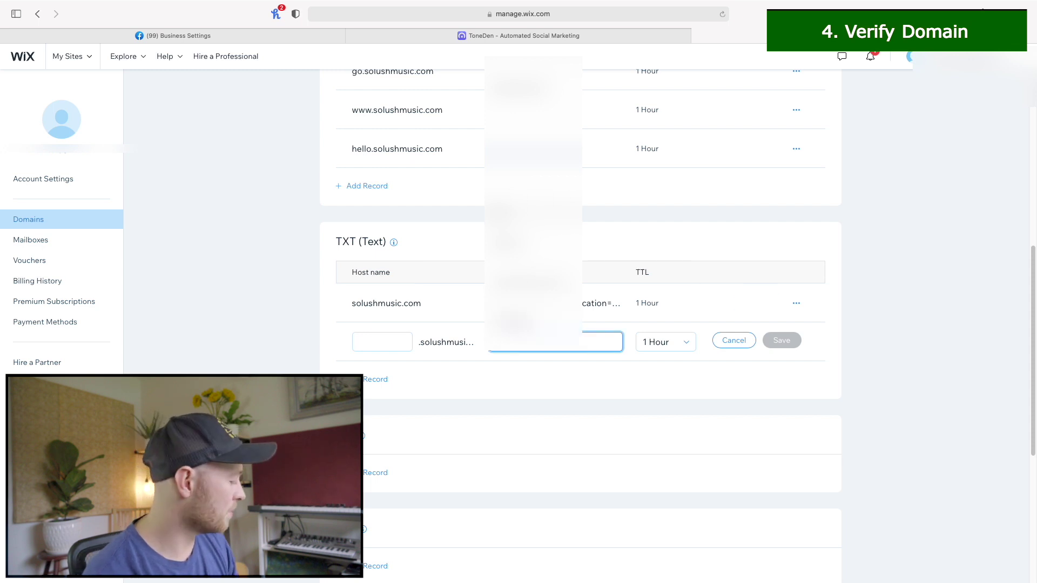
pyautogui.press('super+v')
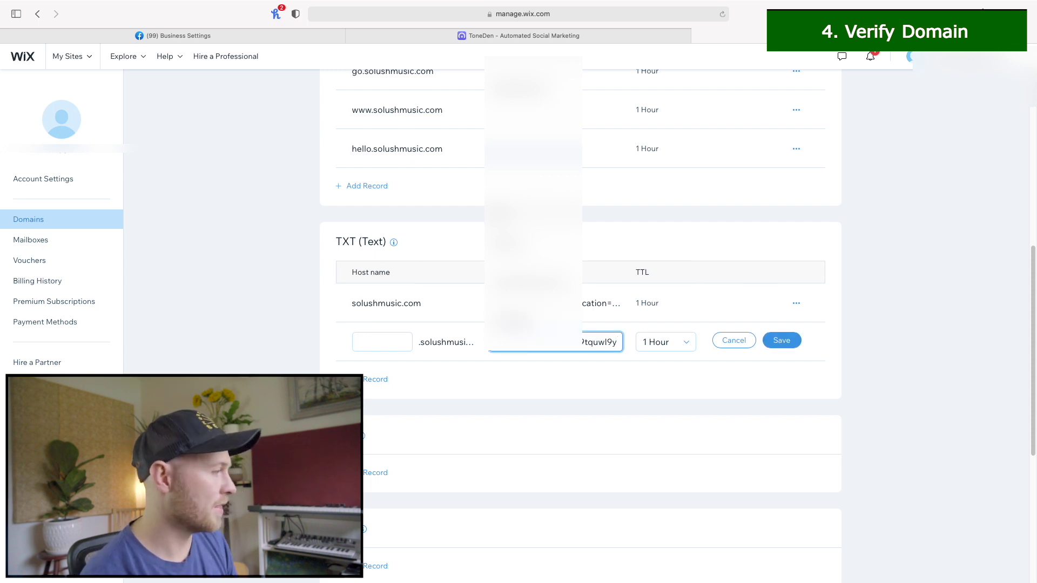
pyautogui.click(572, 374)
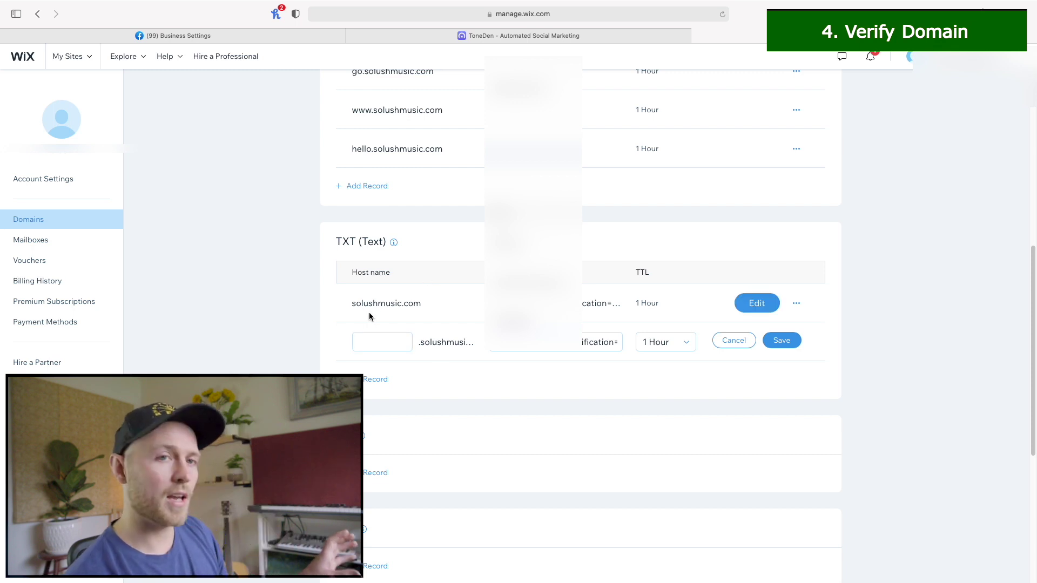
pyautogui.moveTo(394, 243)
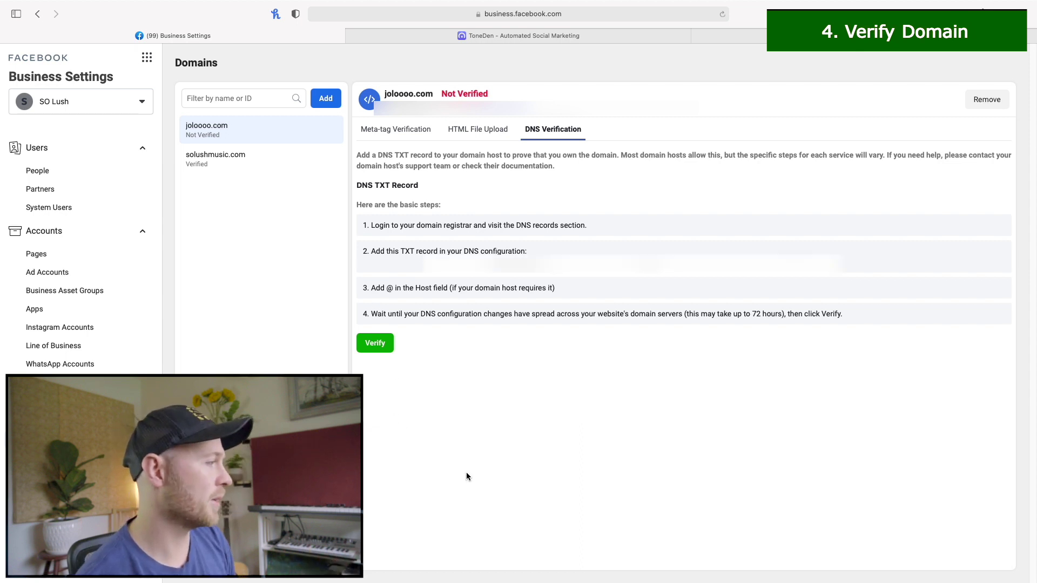
# Open the solushmusic.com domain to confirm it shows as Verified.
pyautogui.click(305, 155)
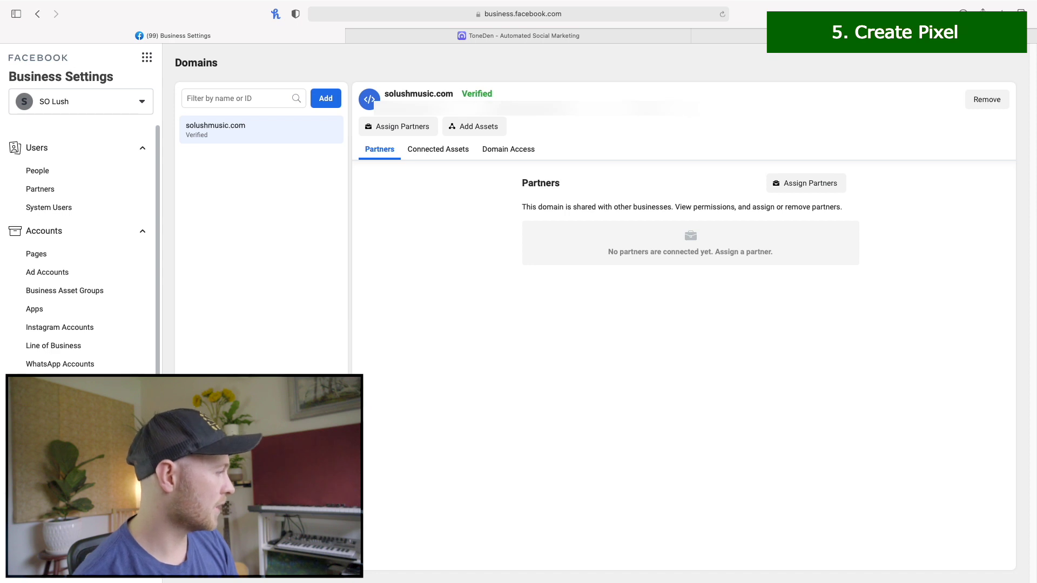
# Review the SO Lush pixel under Pixels, dismissing the Connect Website Activity dialog.
pyautogui.click(35, 429)
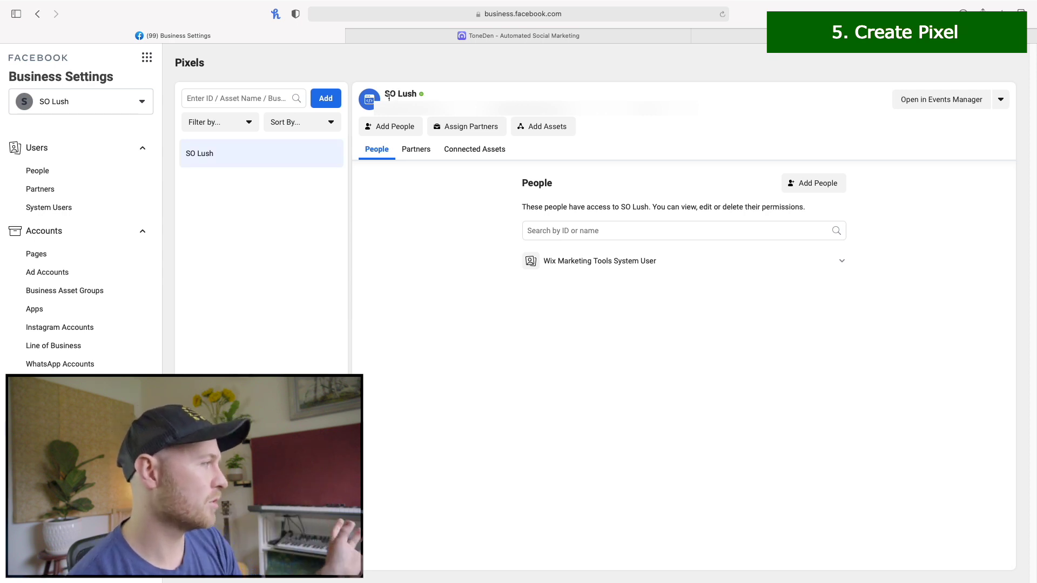
pyautogui.click(320, 101)
pyautogui.click(679, 141)
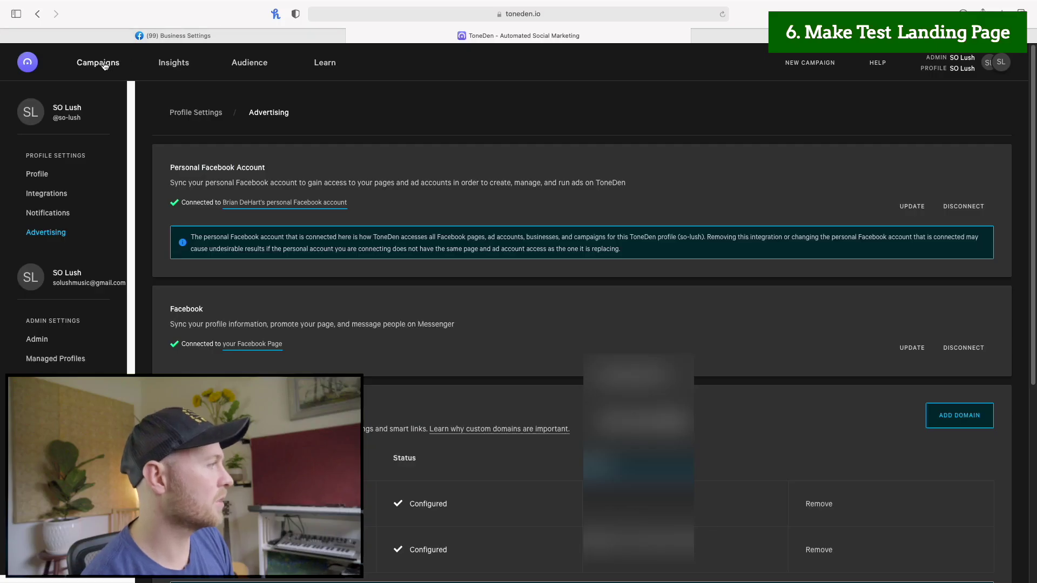
# Start a new Music link campaign for an existing release.
pyautogui.click(105, 66)
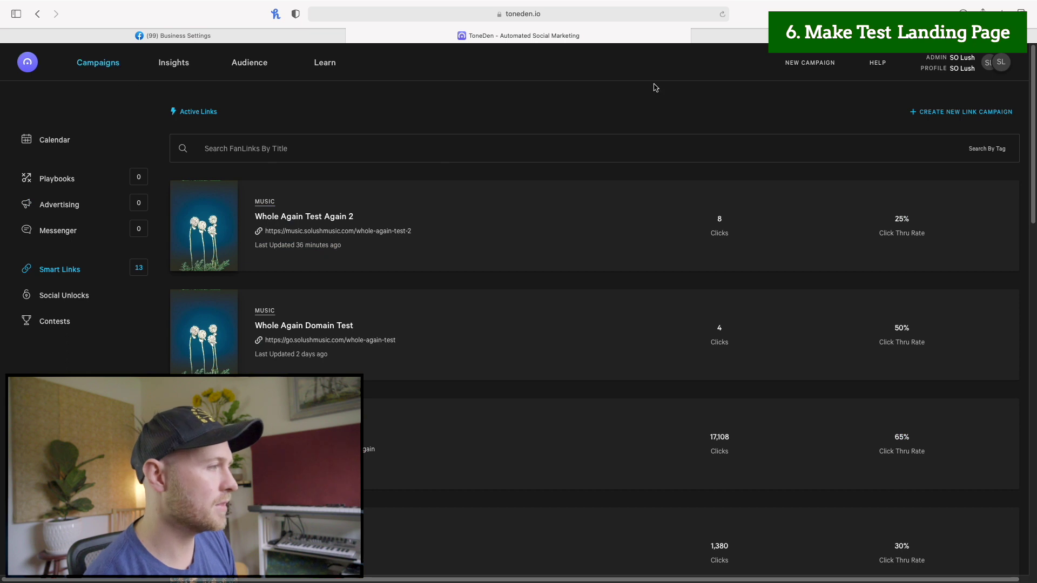
pyautogui.click(942, 114)
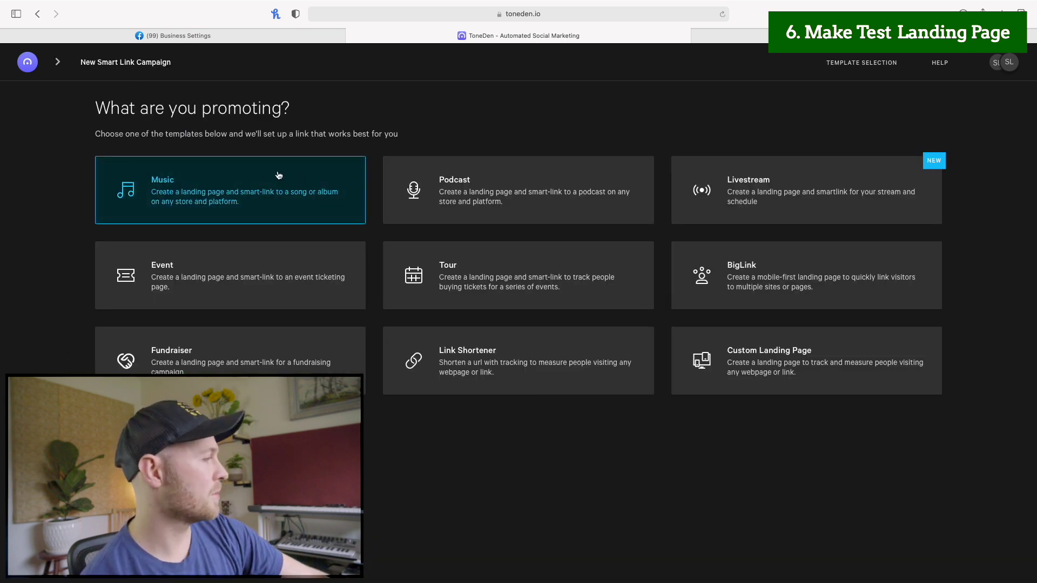
pyautogui.click(180, 191)
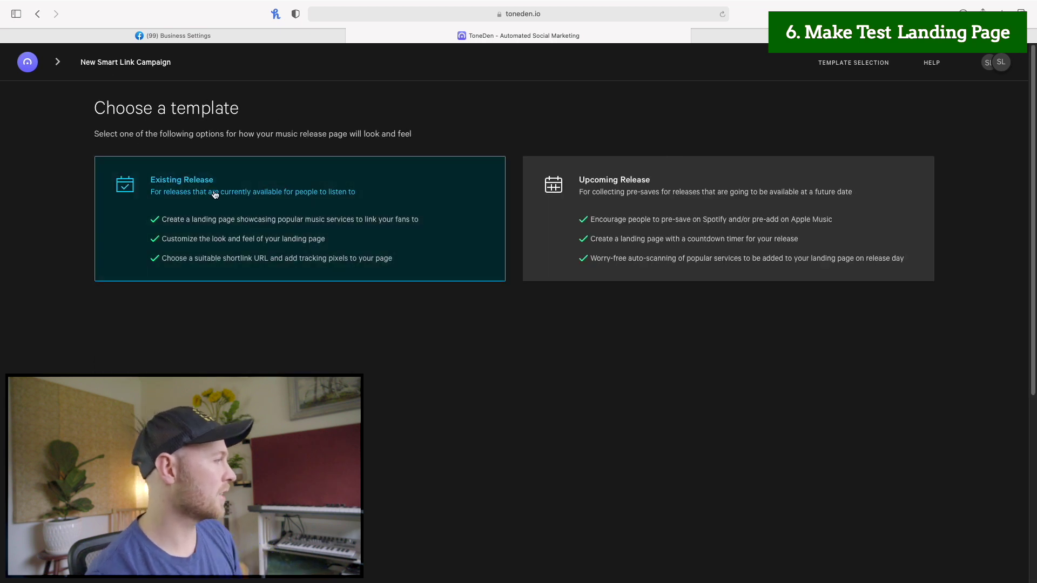
pyautogui.click(214, 195)
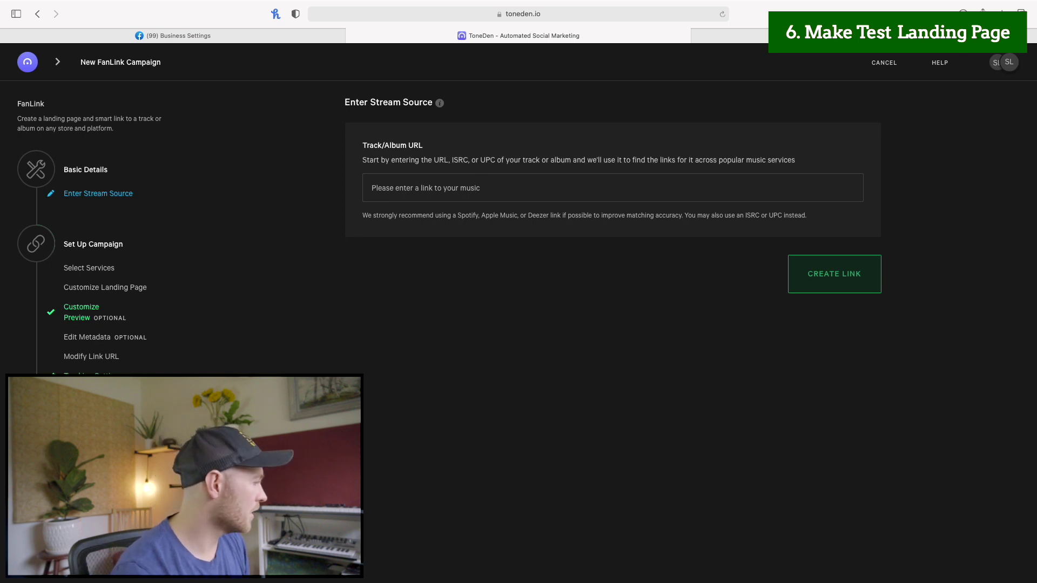
# Paste the Spotify track URL and create the Whole Again link.
pyautogui.press('super+Tab')
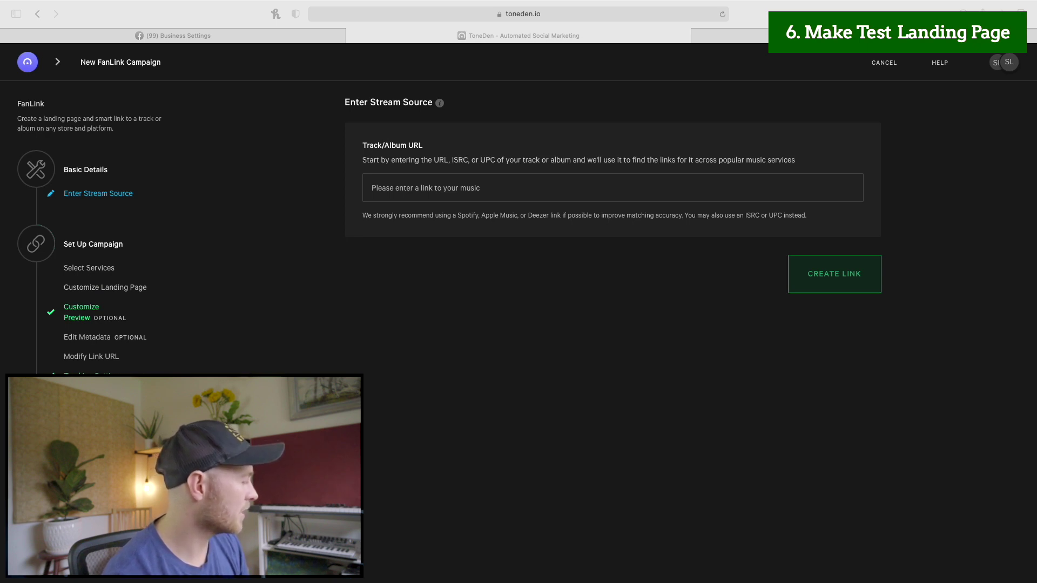
pyautogui.click(446, 185)
pyautogui.press('super+v')
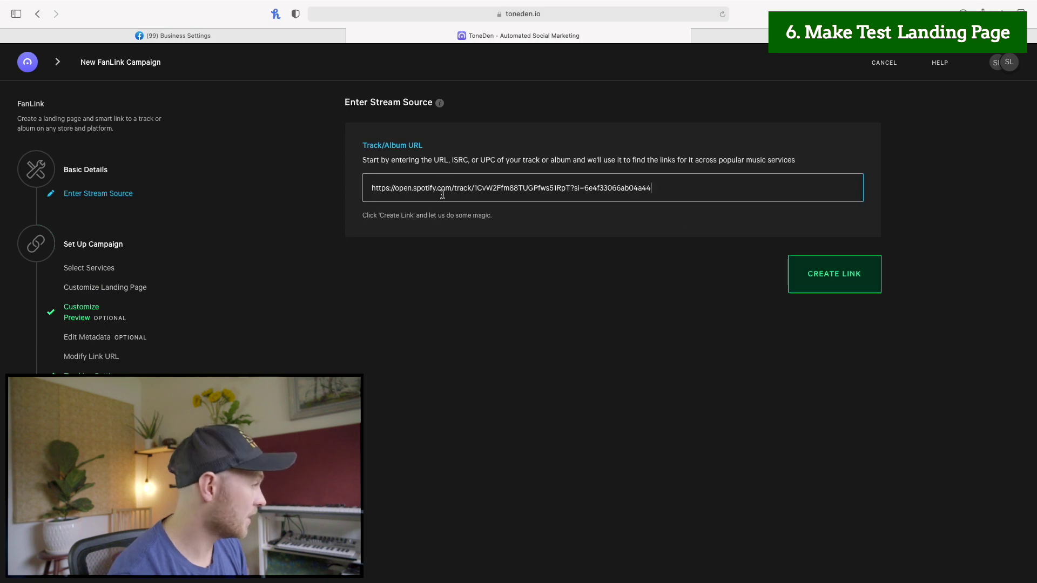
pyautogui.click(433, 267)
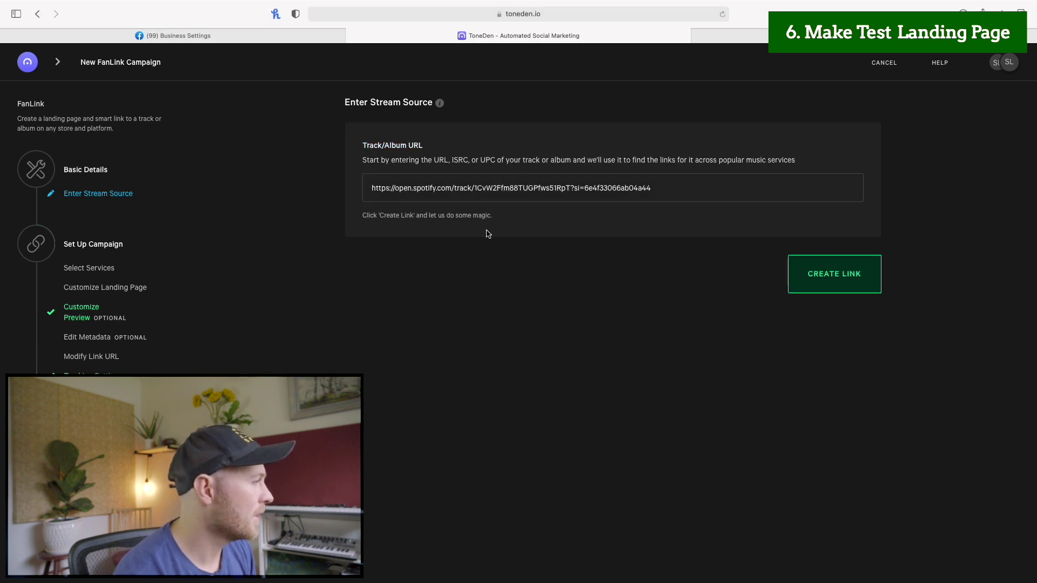
pyautogui.click(832, 272)
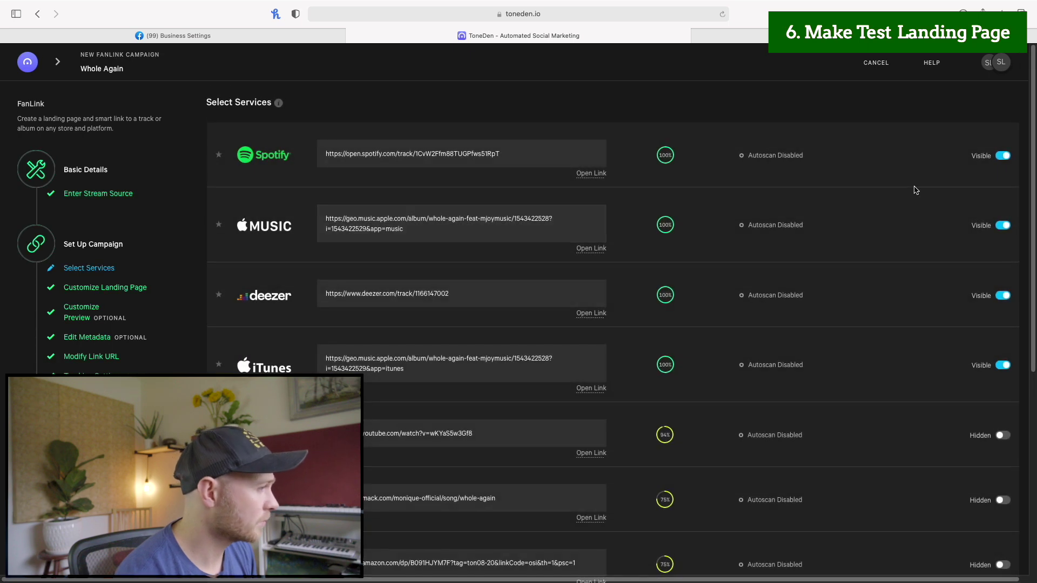
# Hide Apple Music, Deezer and iTunes, leaving only Spotify, and continue.
pyautogui.click(1006, 229)
pyautogui.click(1004, 297)
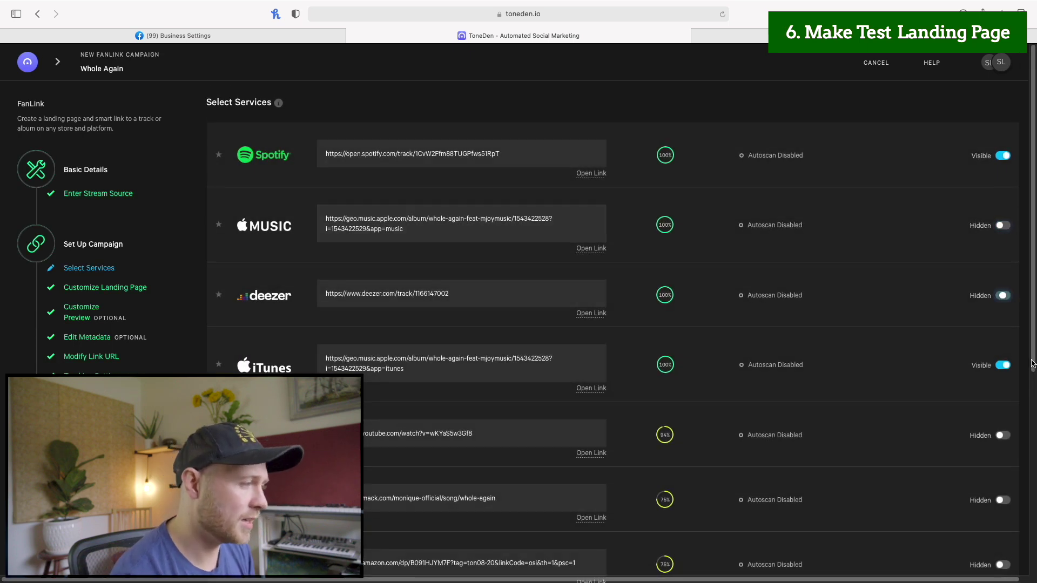
pyautogui.click(1005, 368)
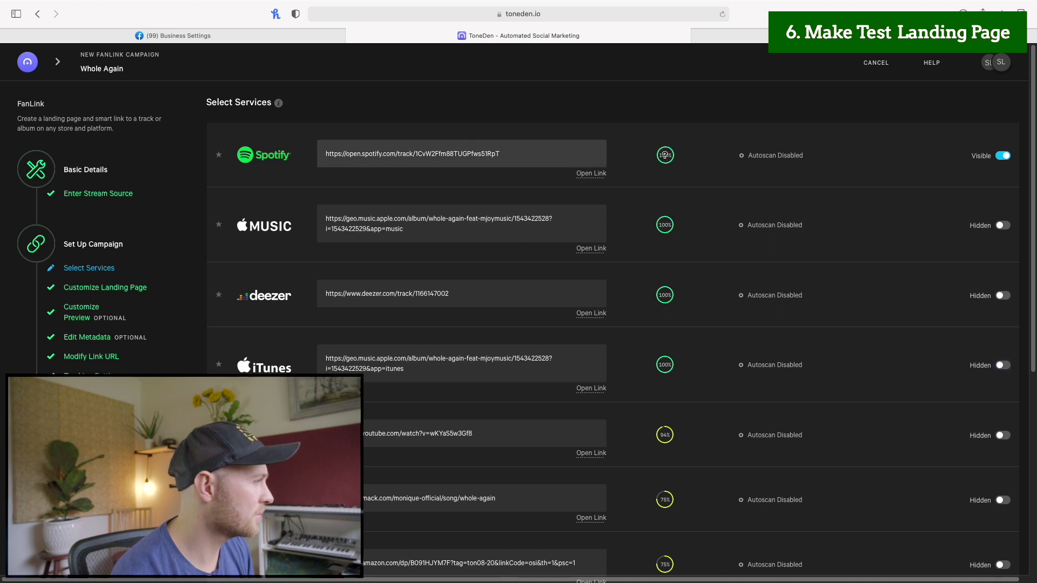
pyautogui.scroll(-6, 844, 162)
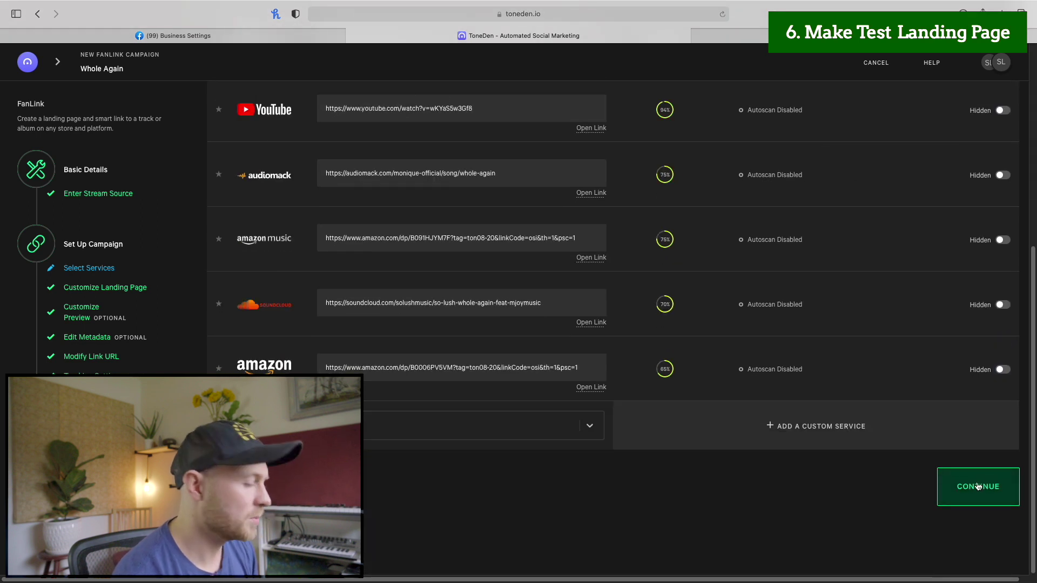
pyautogui.click(968, 493)
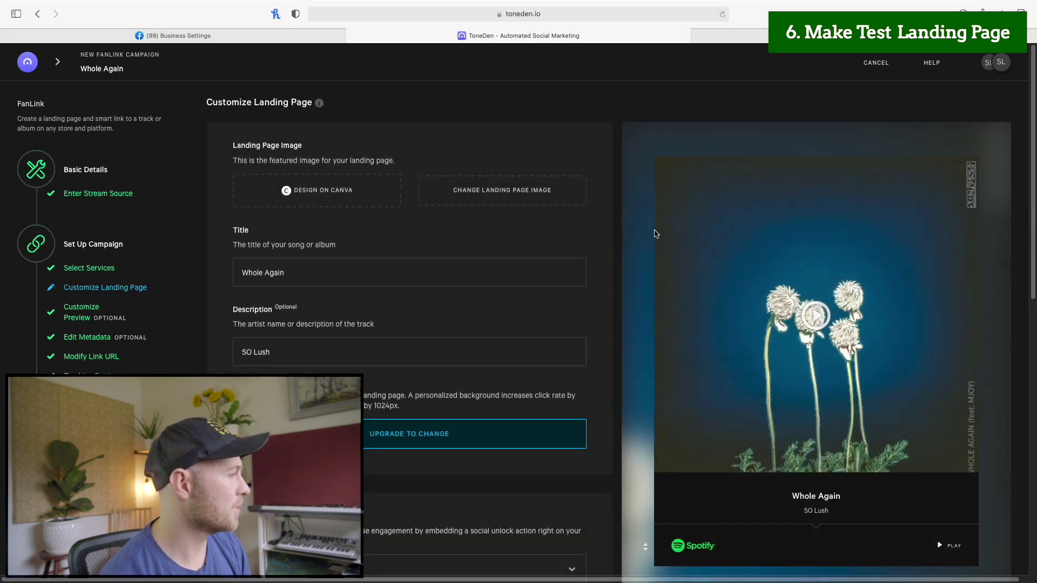
# Review the Whole Again title and artist description, then continue to Customize Preview.
pyautogui.scroll(-2, 351, 281)
pyautogui.click(323, 227)
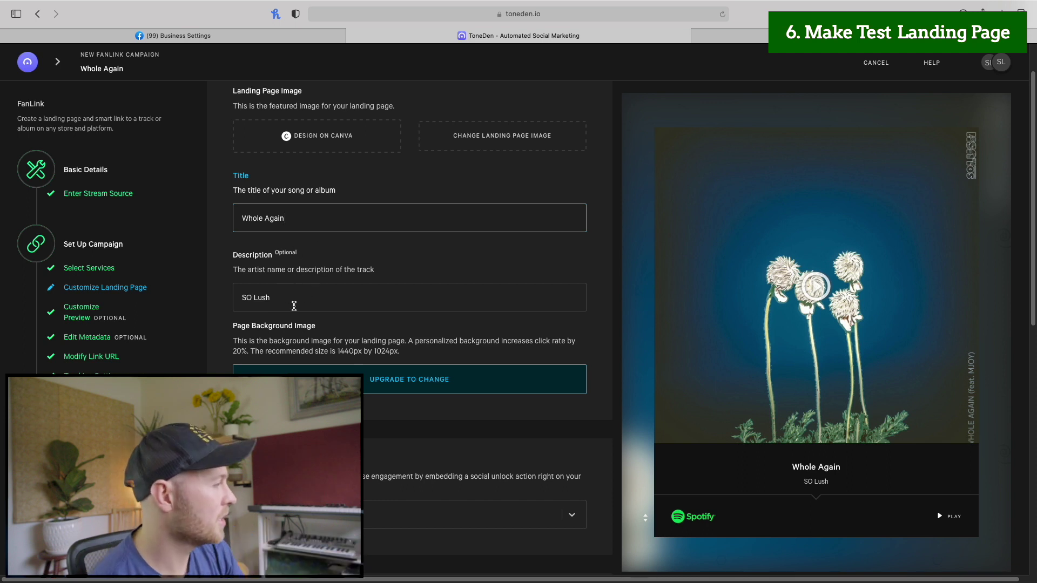
pyautogui.click(292, 303)
pyautogui.scroll(-3, 488, 322)
pyautogui.scroll(-6, 489, 321)
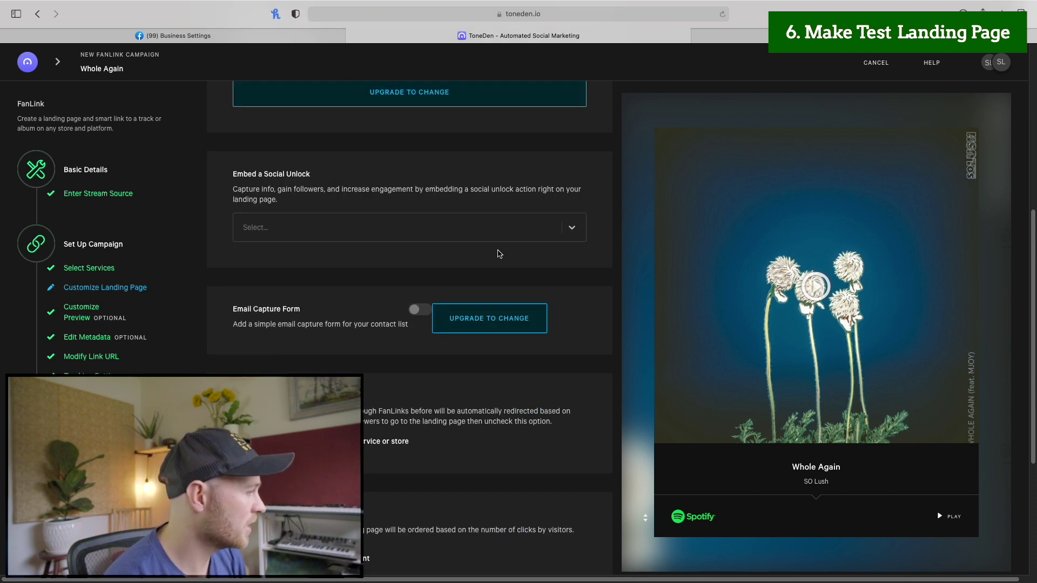
pyautogui.scroll(-7, 507, 232)
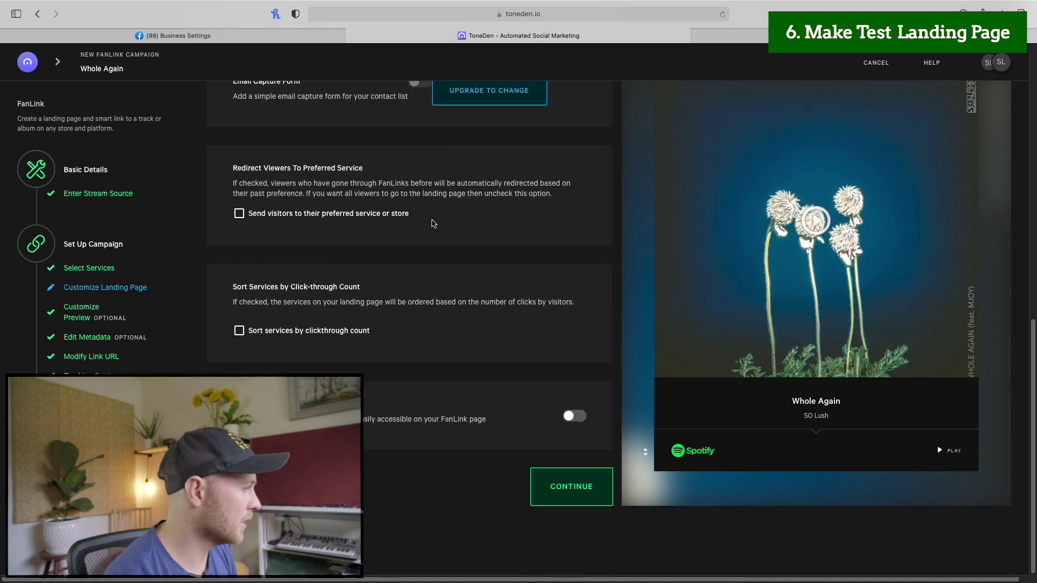
pyautogui.click(539, 490)
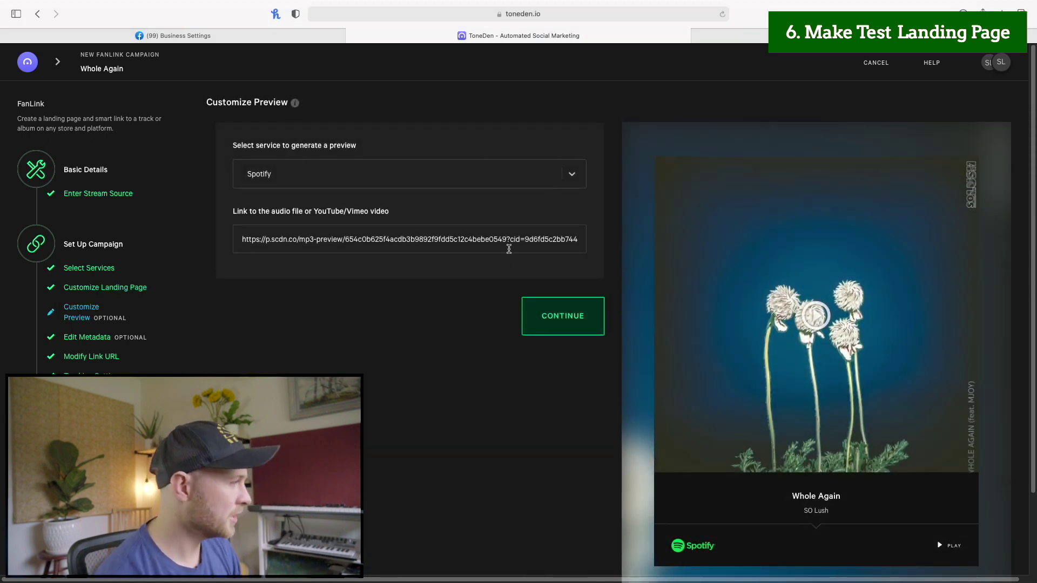
# Delete the audio preview link so no service is previewed.
pyautogui.click(508, 246)
pyautogui.tripleClick(506, 242)
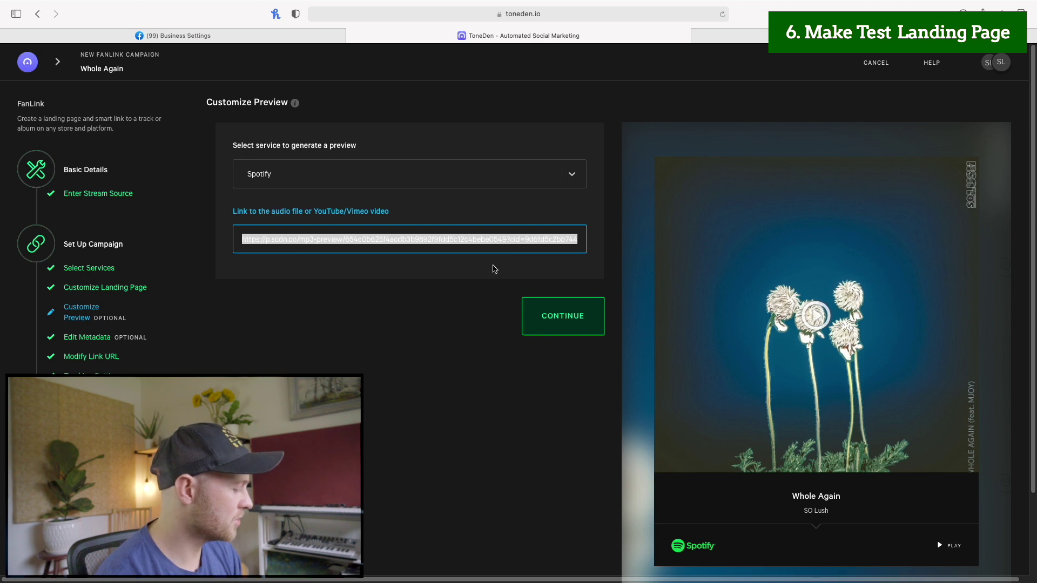
pyautogui.press('BackSpace')
pyautogui.click(361, 346)
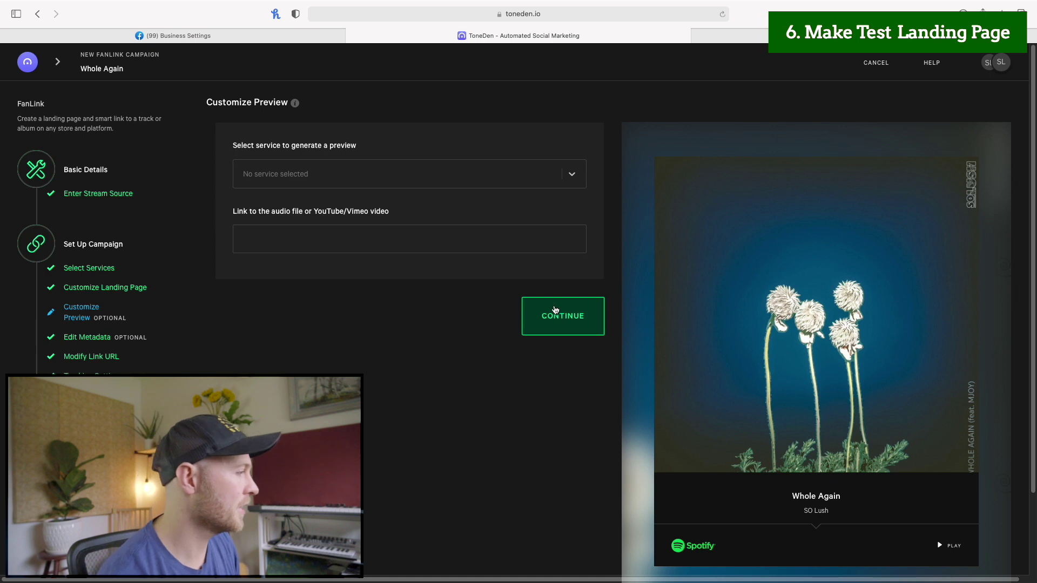
# Keep the title Whole Again and continue past metadata to the link URL step.
pyautogui.click(555, 309)
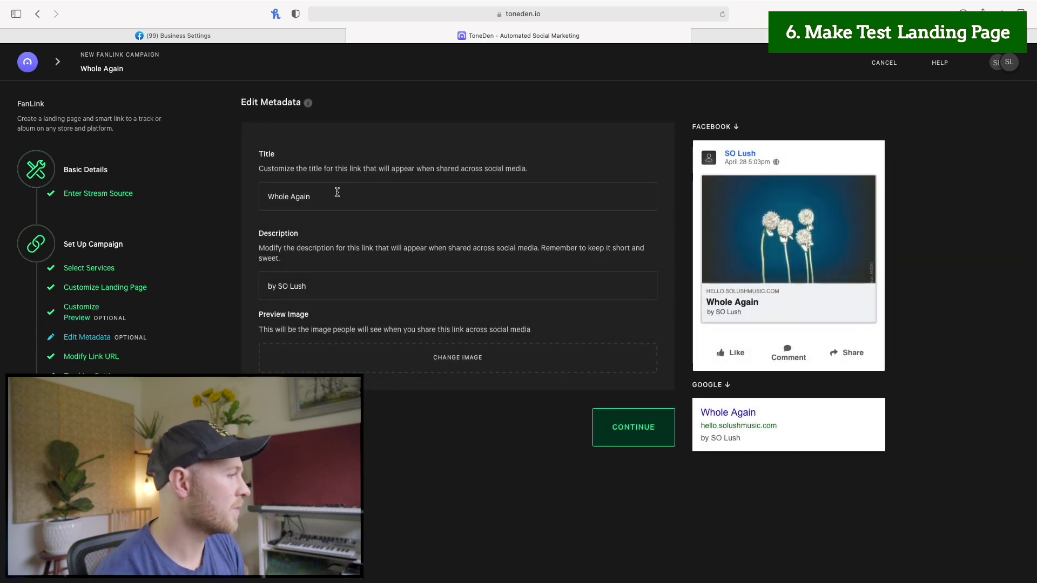
pyautogui.click(539, 133)
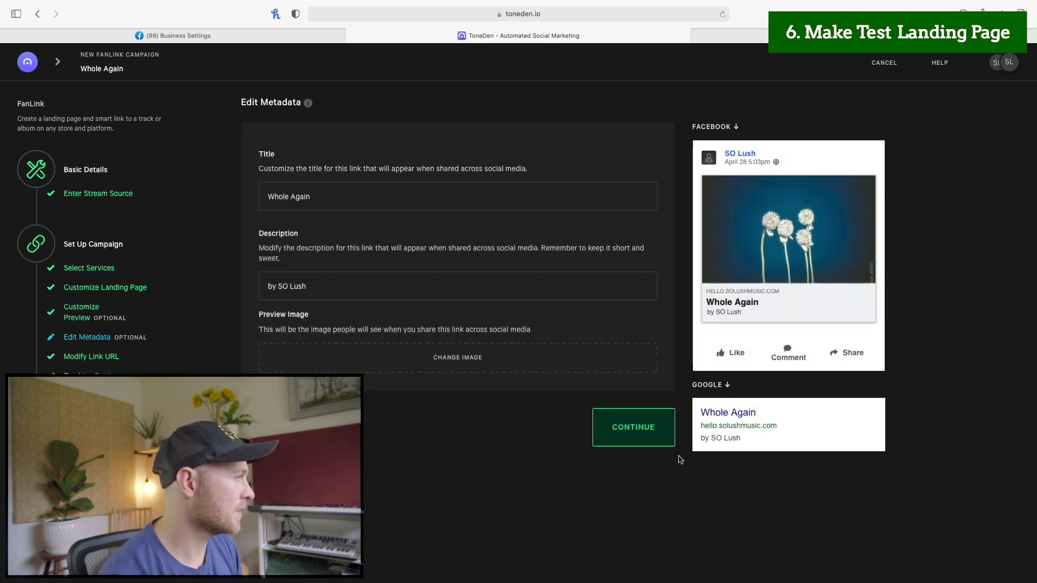
pyautogui.click(651, 428)
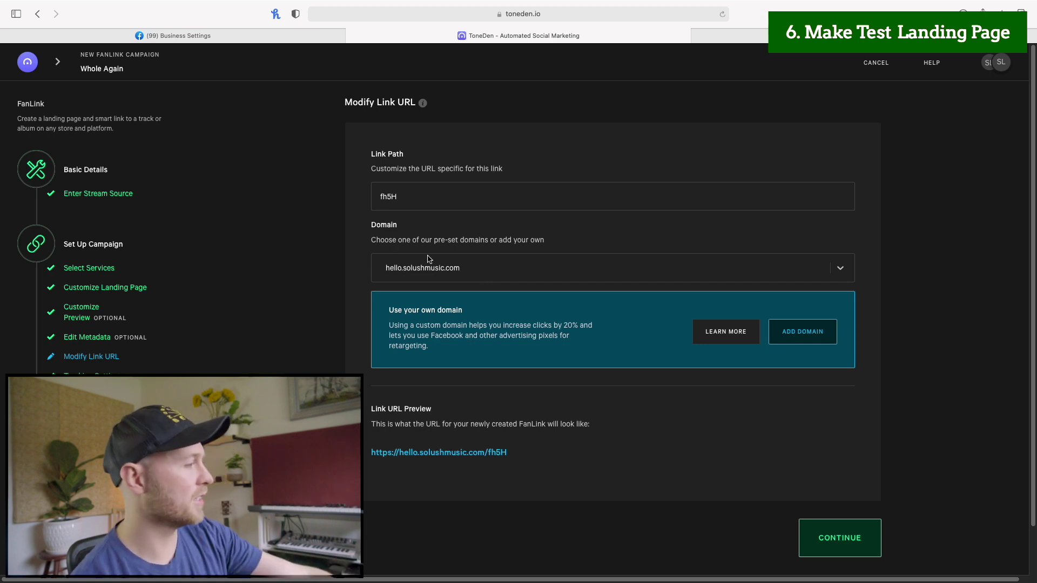
# Replace link path fh5H with whole-again-test-3 and continue to Tracking Settings.
pyautogui.click(420, 195)
pyautogui.moveTo(420, 195); pyautogui.dragTo(387, 179)
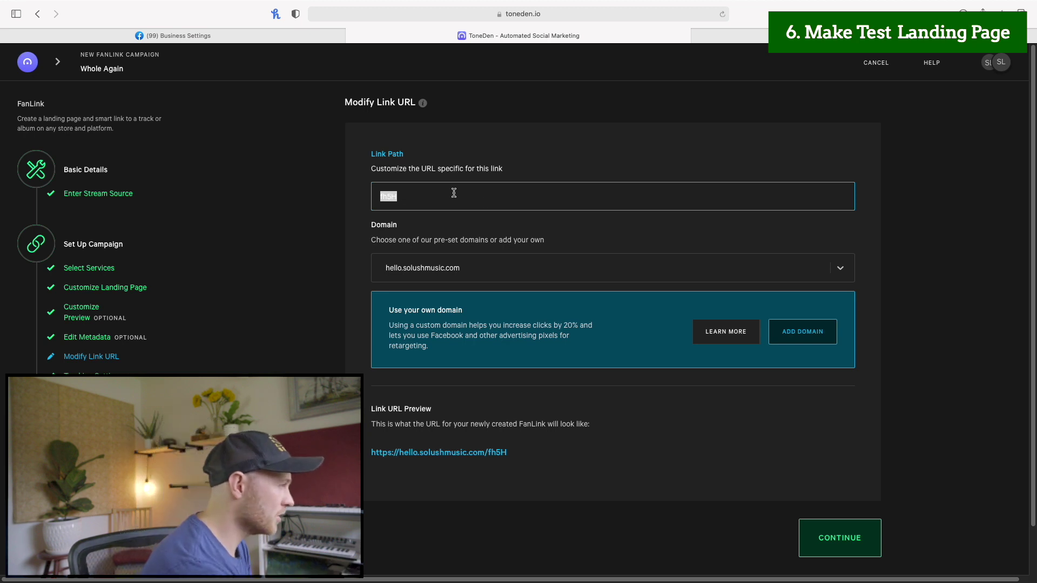
pyautogui.write('WHOL')
pyautogui.press('BackSpace')
pyautogui.press('BackSpace')
pyautogui.press('BackSpace')
pyautogui.press('BackSpace')
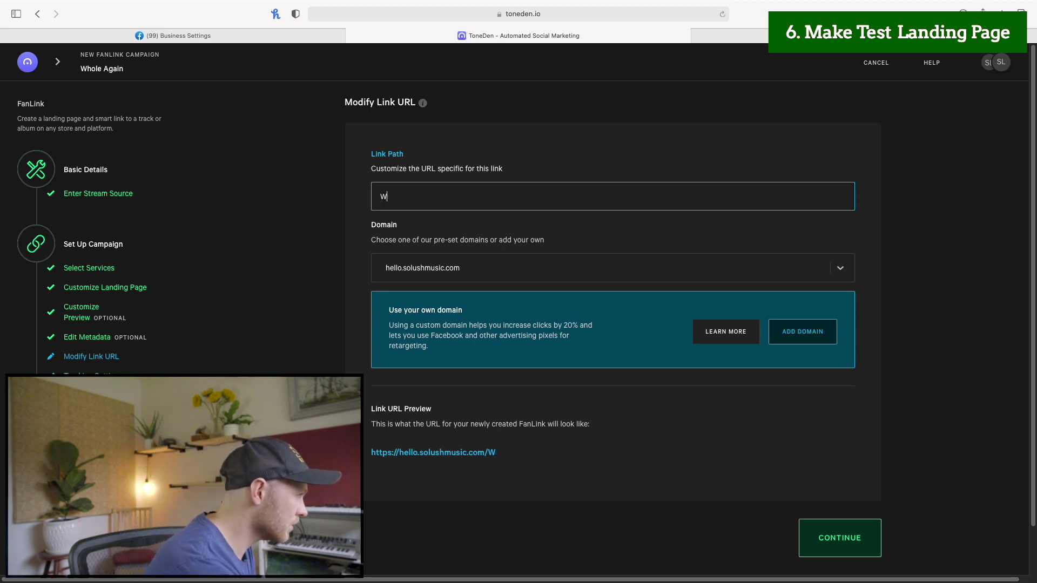
pyautogui.write('whole')
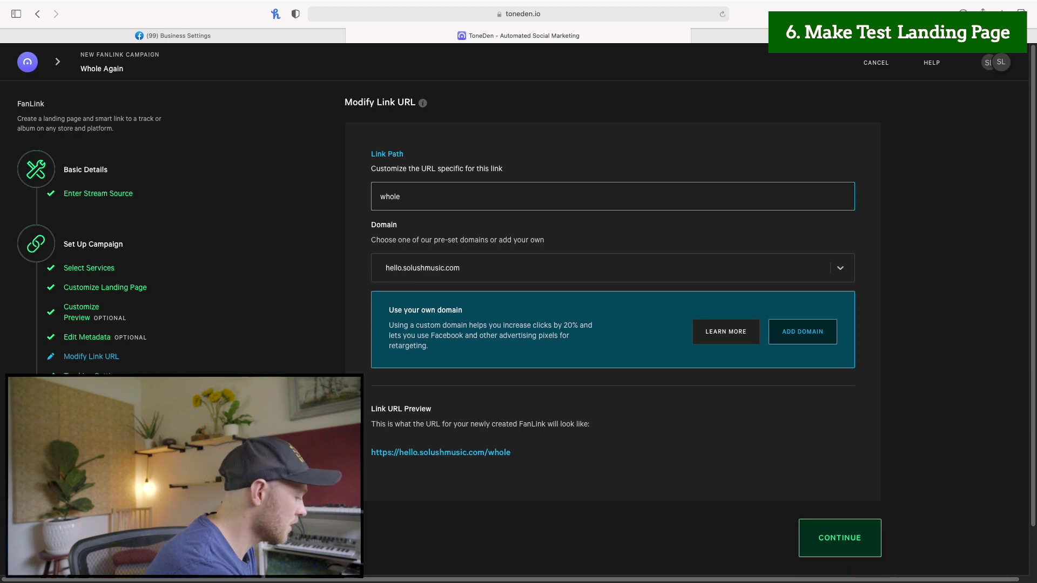
pyautogui.write('-again-test-3')
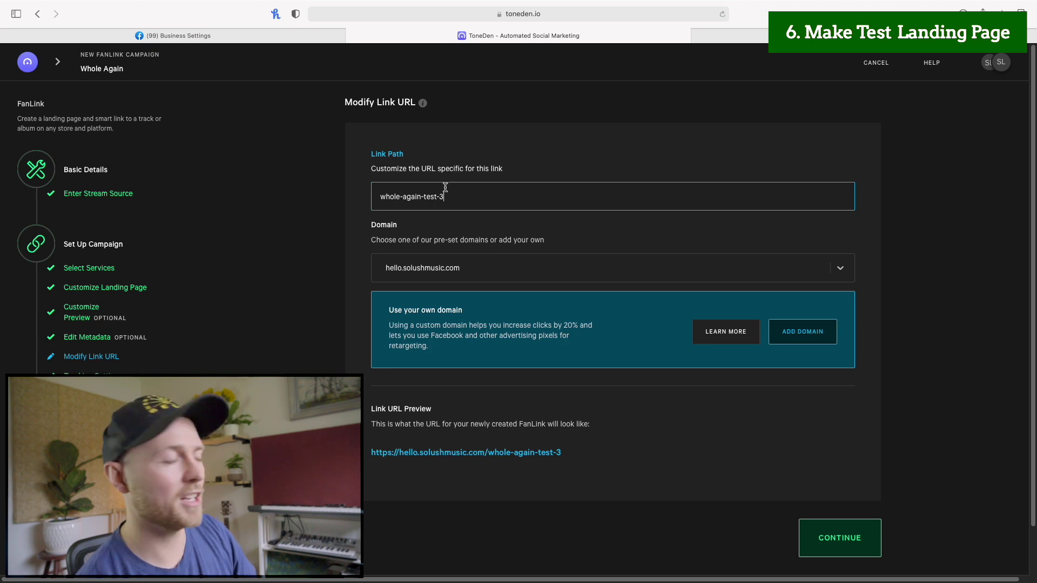
pyautogui.scroll(-2, 457, 184)
pyautogui.click(840, 486)
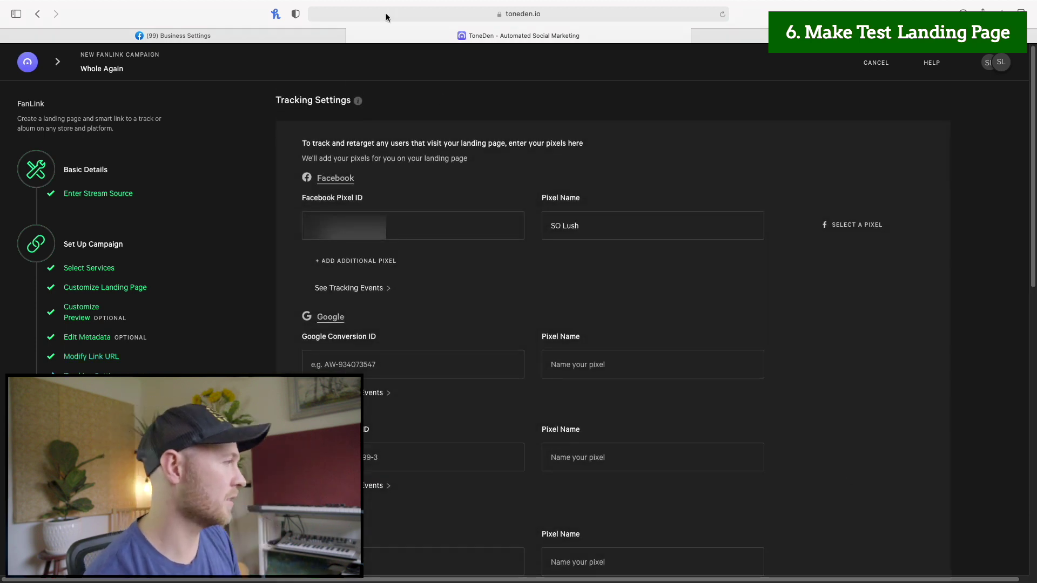
# Check the prefilled SO Lush pixel ID against Business Settings, then scroll down.
pyautogui.click(221, 32)
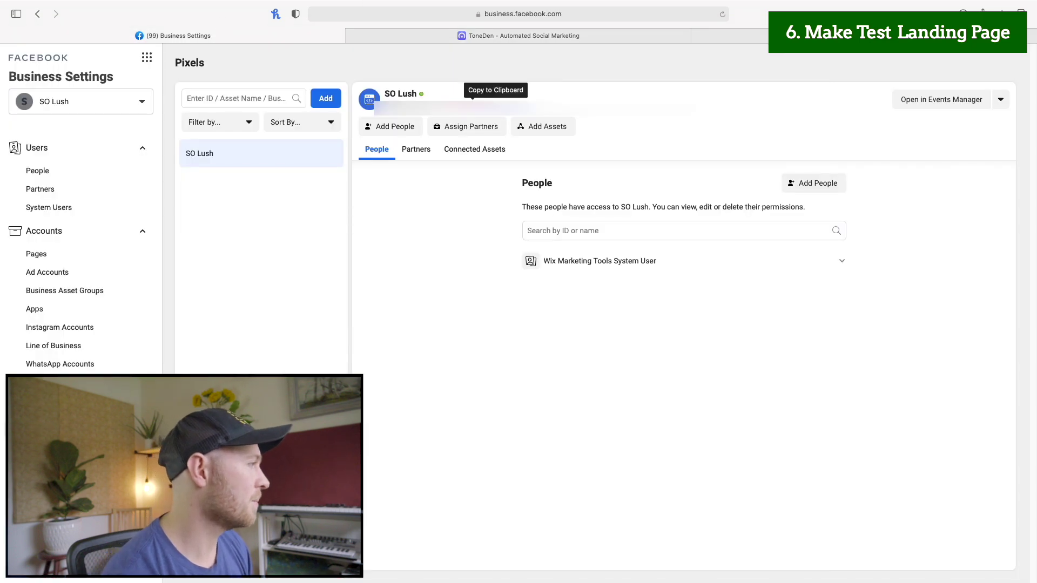
pyautogui.click(474, 33)
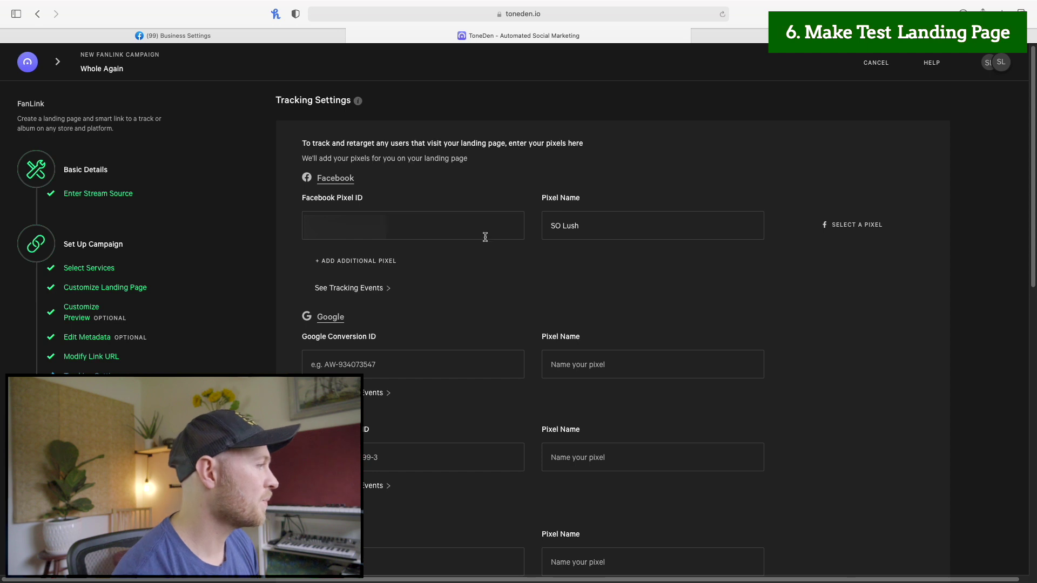
pyautogui.click(232, 36)
pyautogui.click(442, 33)
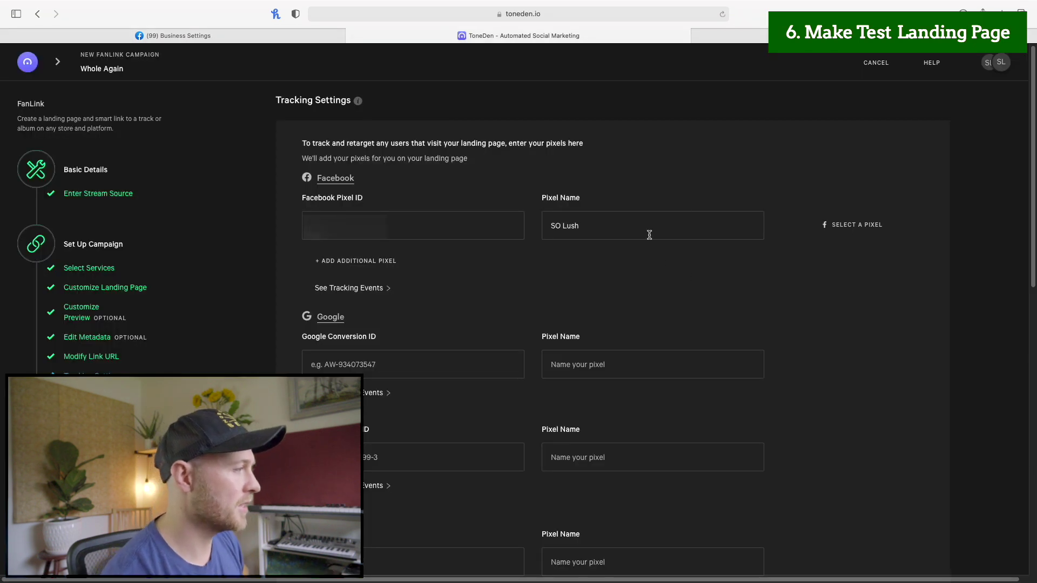
pyautogui.scroll(-1, 786, 231)
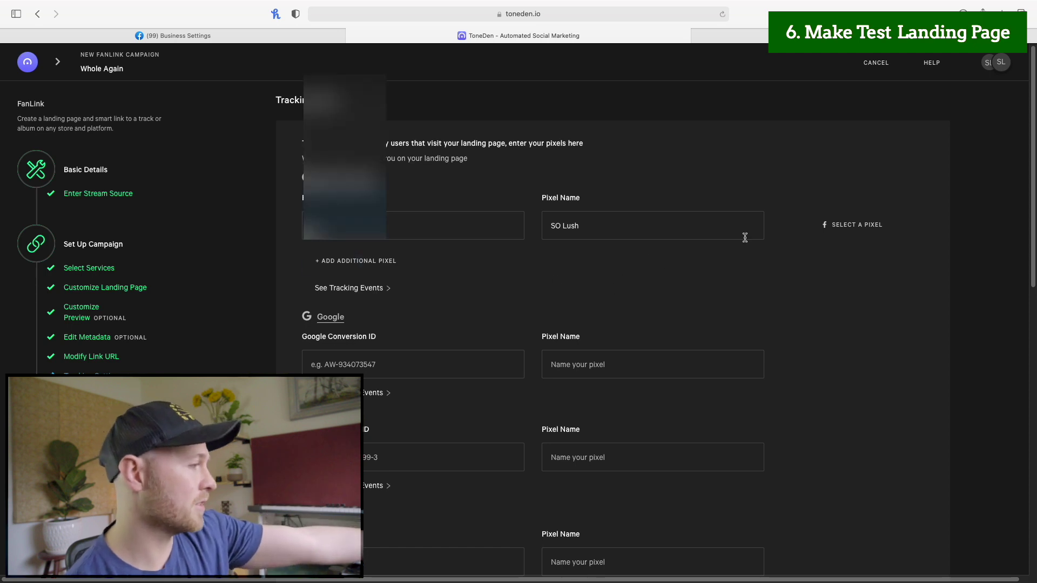
pyautogui.scroll(-3, 799, 231)
pyautogui.scroll(-3, 817, 227)
pyautogui.scroll(-7, 817, 222)
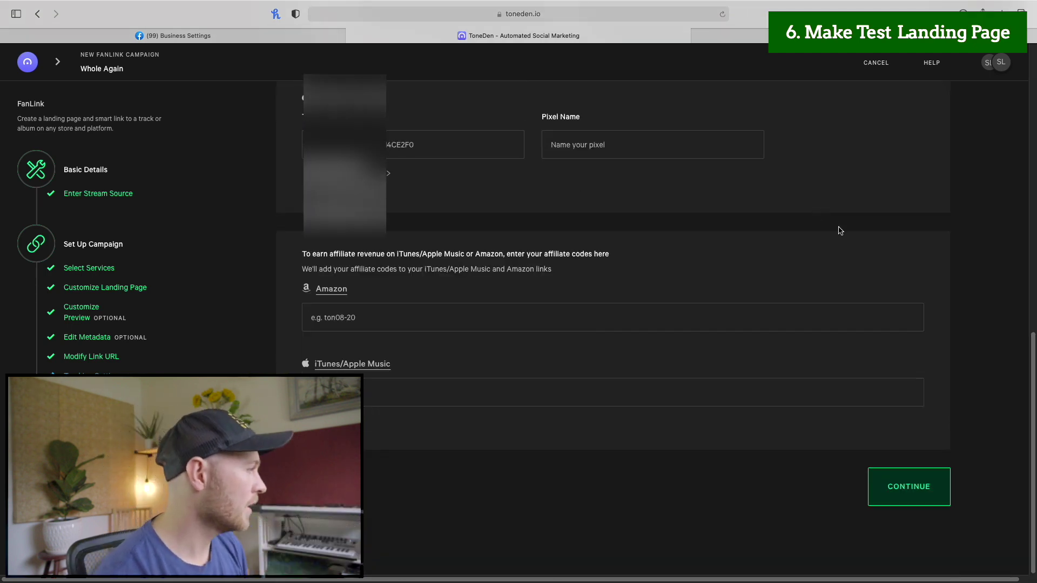
# Name the campaign 'Whole Again test 3' and create the FanLink.
pyautogui.click(917, 498)
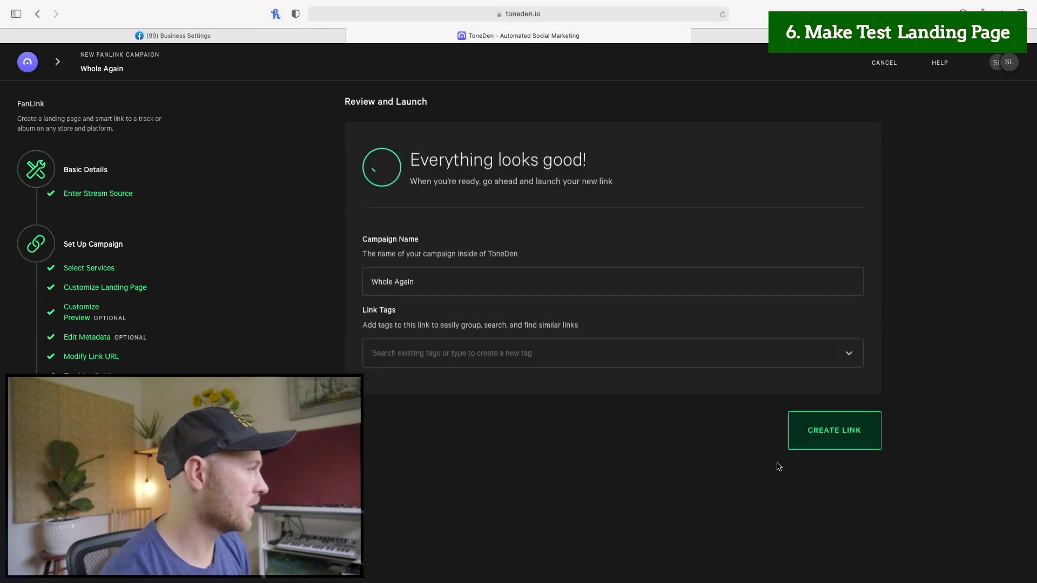
pyautogui.click(466, 283)
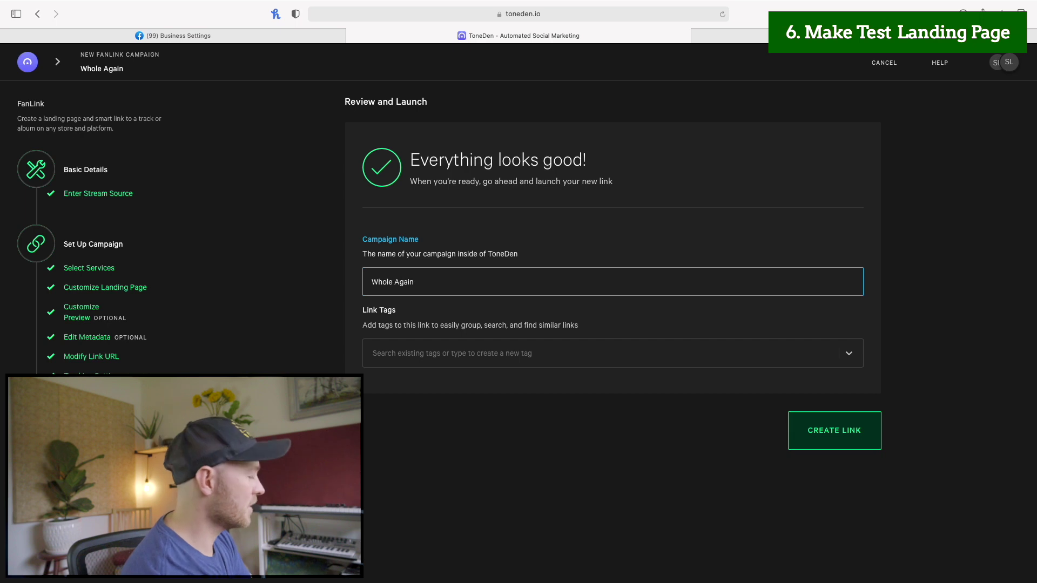
pyautogui.write('test 3')
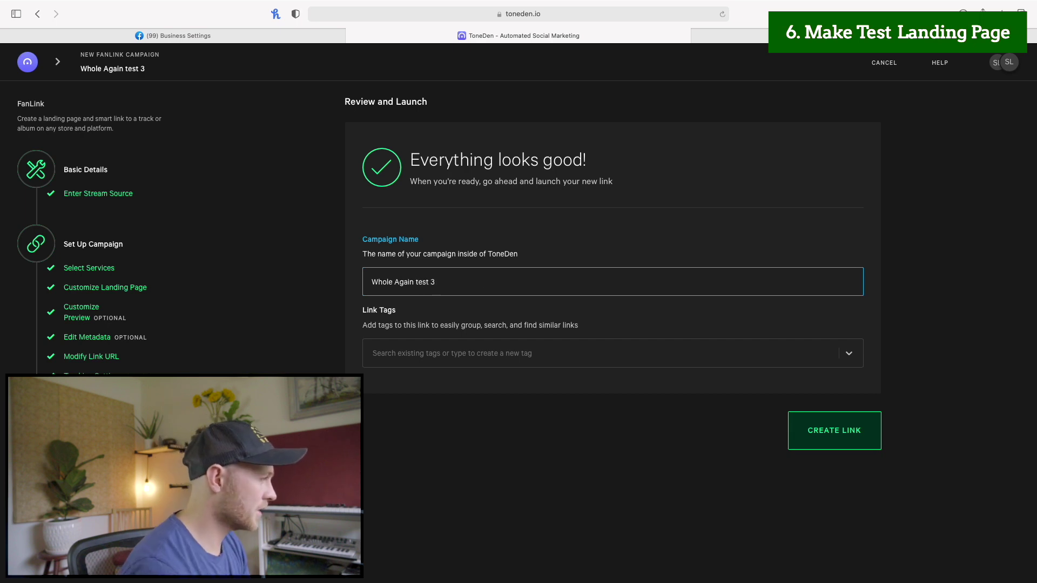
pyautogui.click(856, 426)
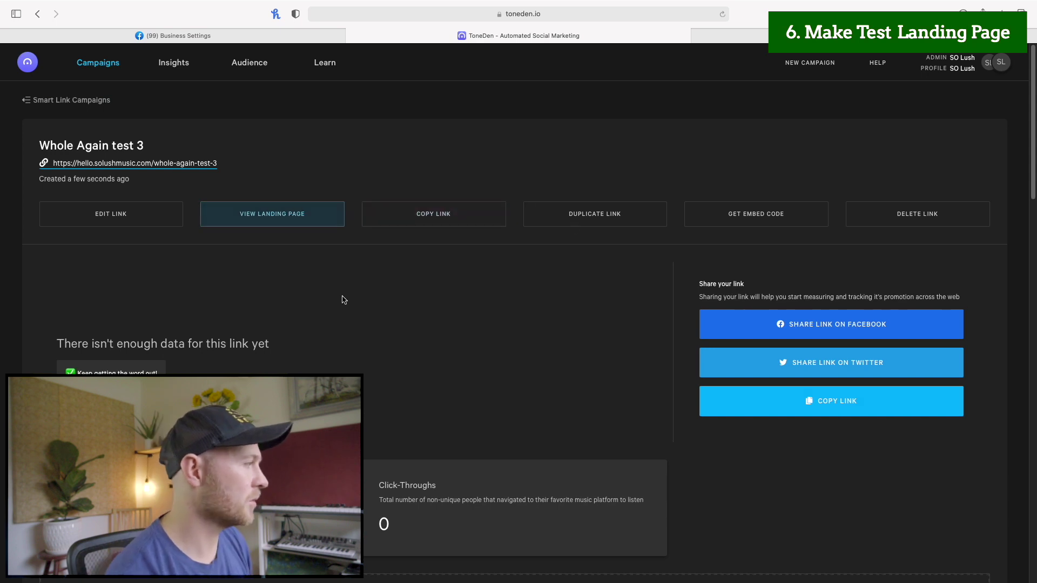
# Preview the new landing page, then copy its link.
pyautogui.click(269, 218)
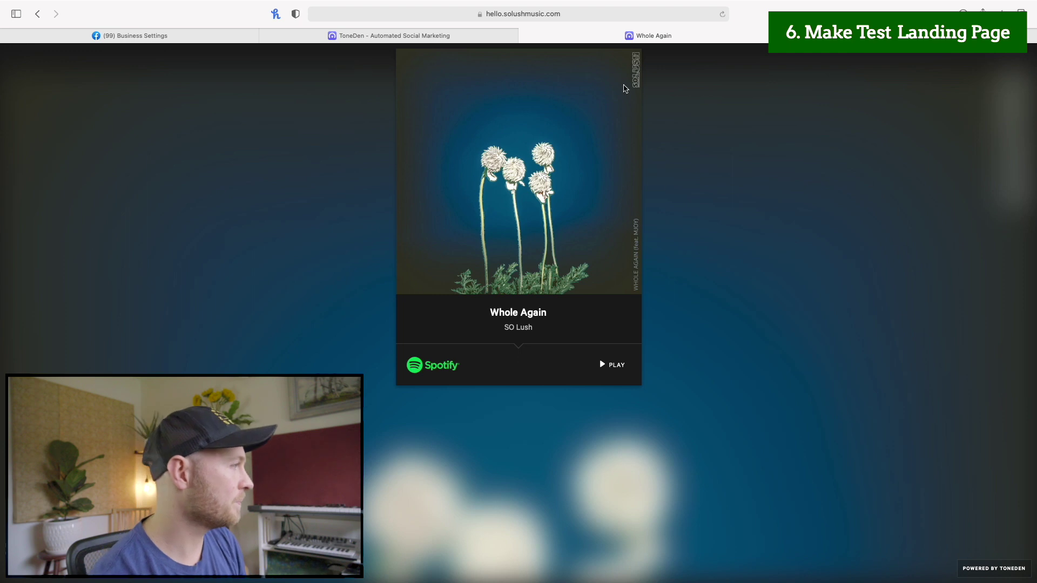
pyautogui.press('super+w')
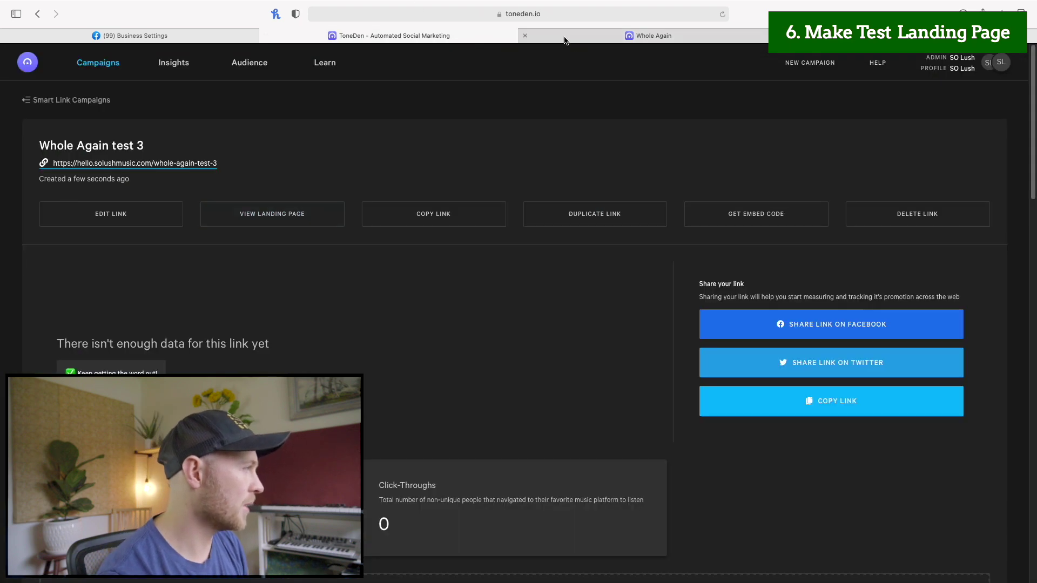
pyautogui.click(430, 212)
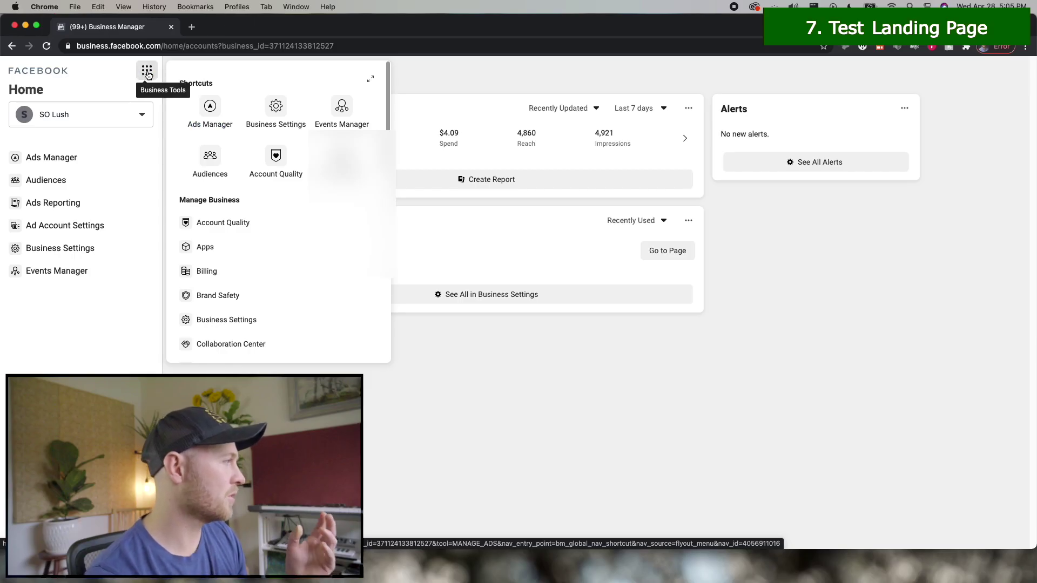
# Go to Events Manager and look over the SO Lush pixel's activity chart and event totals.
pyautogui.click(342, 107)
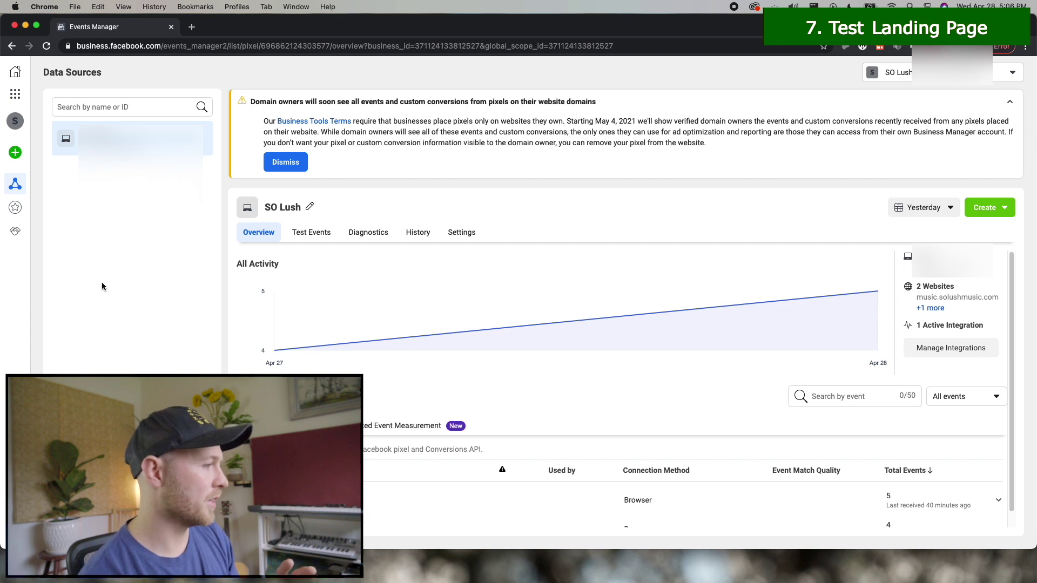
pyautogui.scroll(-1, 367, 407)
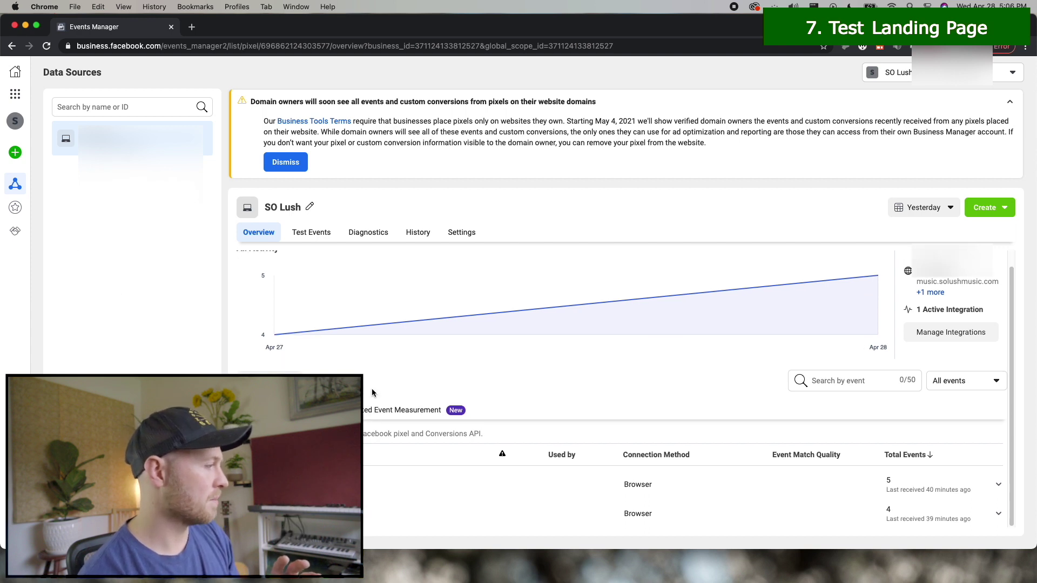
pyautogui.scroll(1, 378, 459)
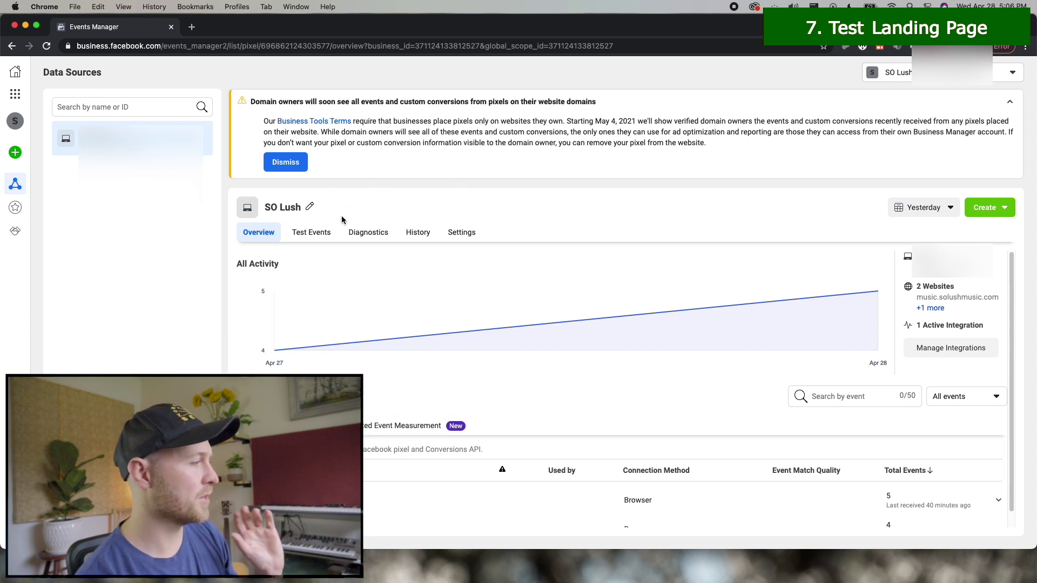
pyautogui.click(311, 236)
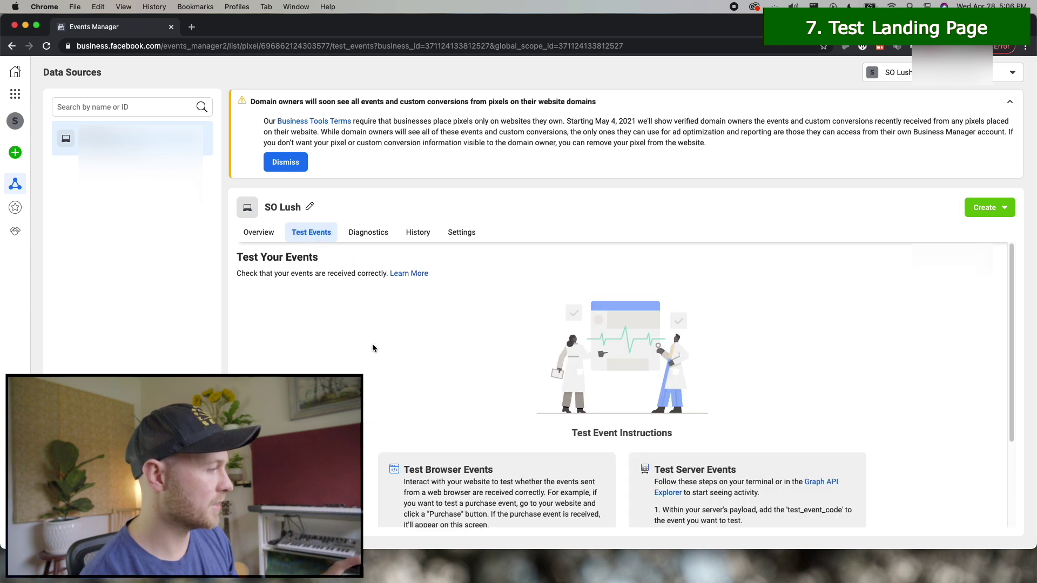
pyautogui.scroll(-4, 359, 346)
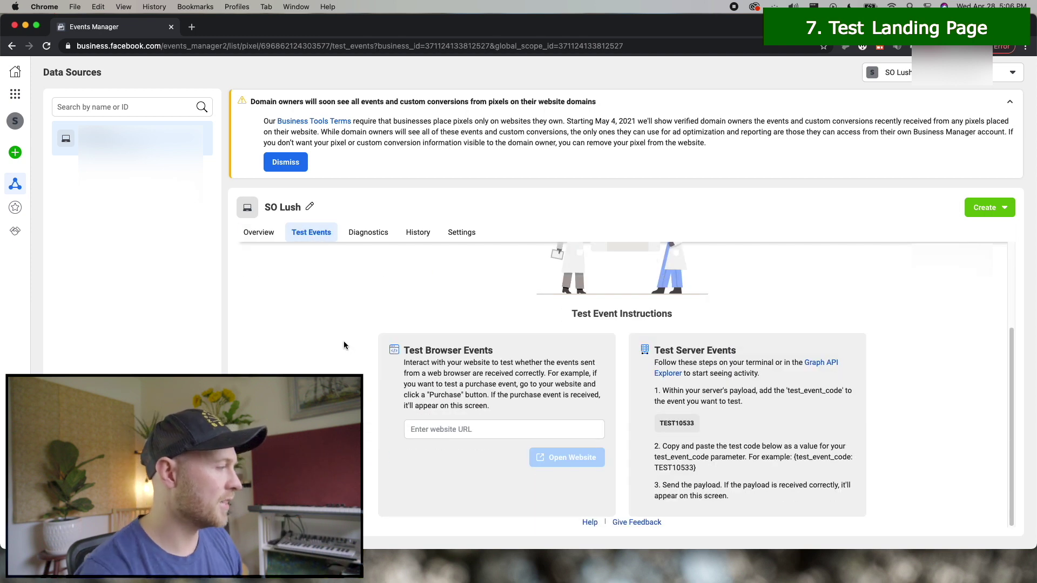
pyautogui.click(491, 429)
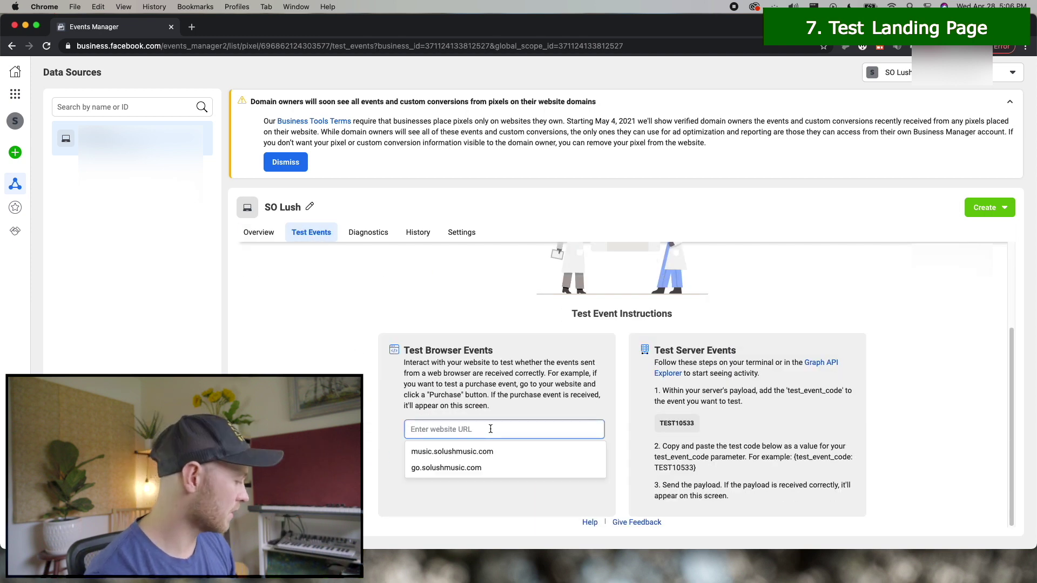
pyautogui.write('https://hello.solushmusic.com/whole-again-test-3')
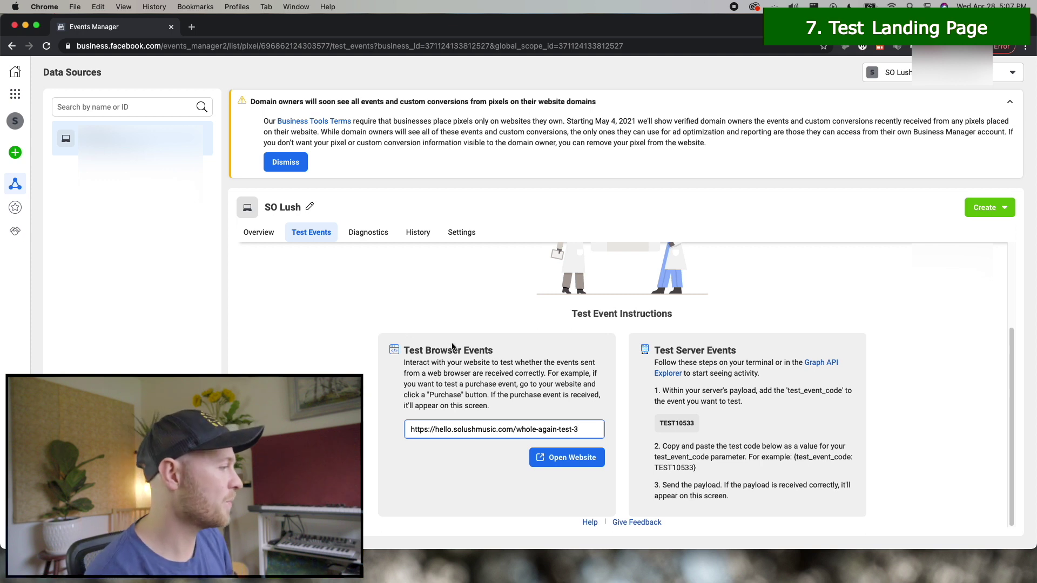
# Visit the ToneDen landing page and its Spotify link, then confirm the SO Lush pixel logged a PageView.
pyautogui.click(593, 456)
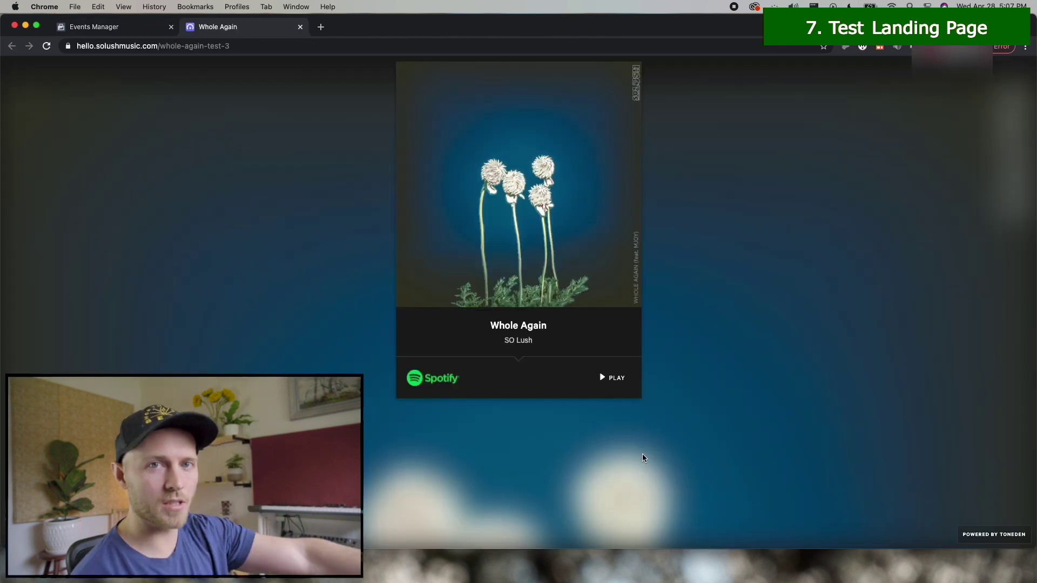
pyautogui.click(125, 27)
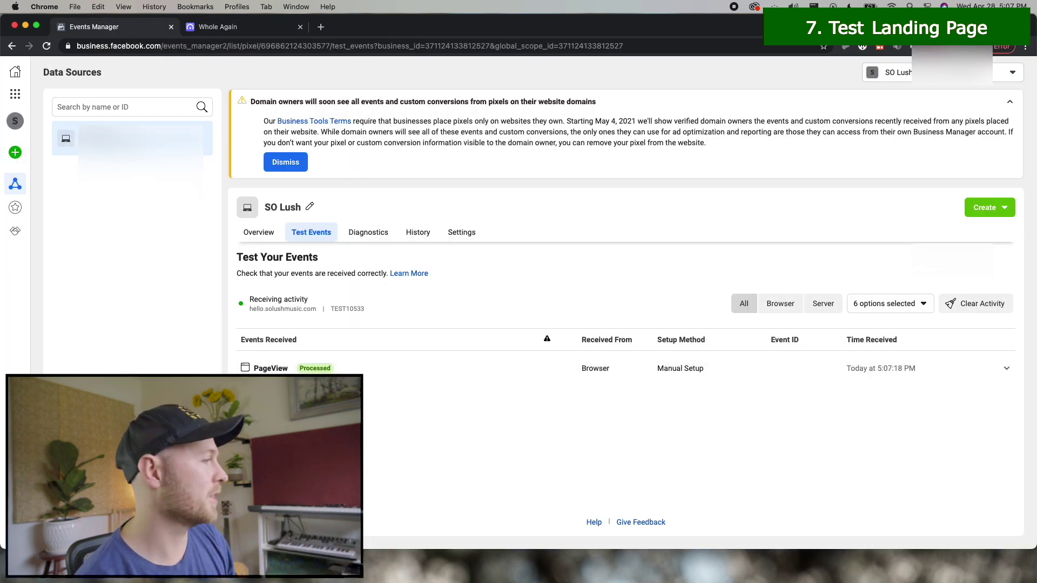
pyautogui.click(248, 28)
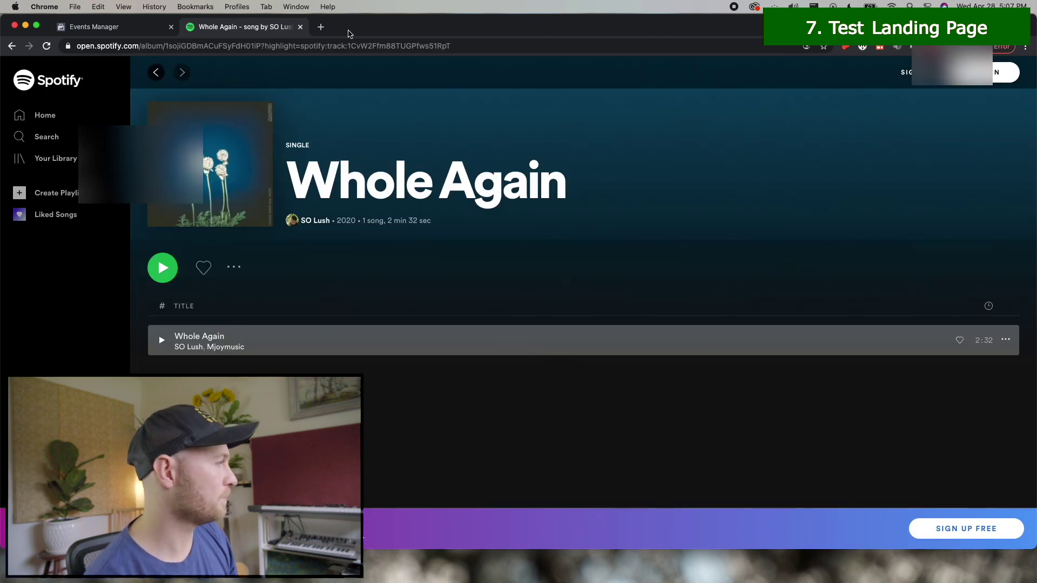
pyautogui.click(108, 26)
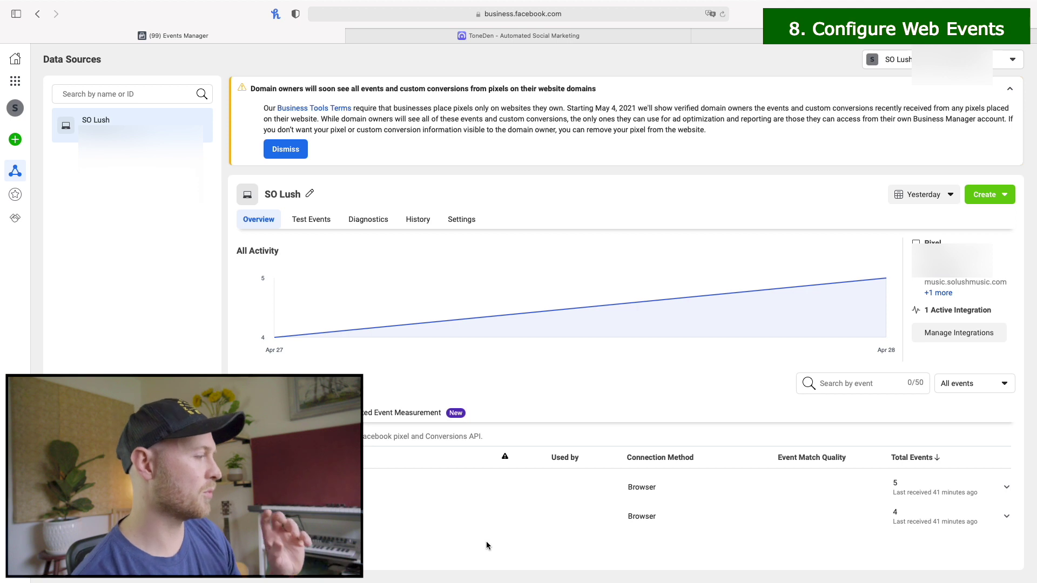
# Check the received test events, then show the pixel's Aggregated Event Measurement section at Configure Web Events.
pyautogui.moveTo(287, 263)
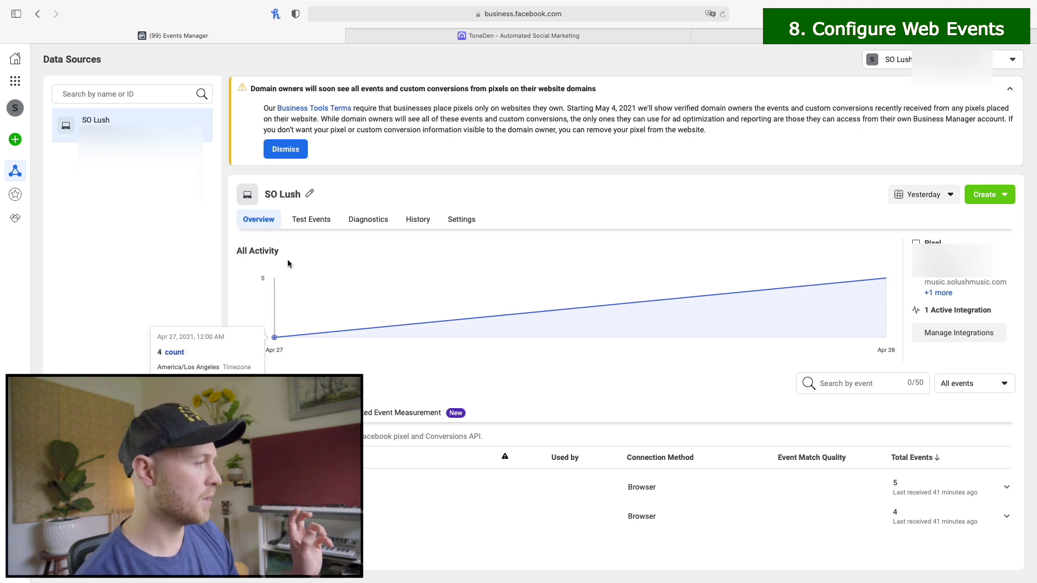
pyautogui.click(311, 220)
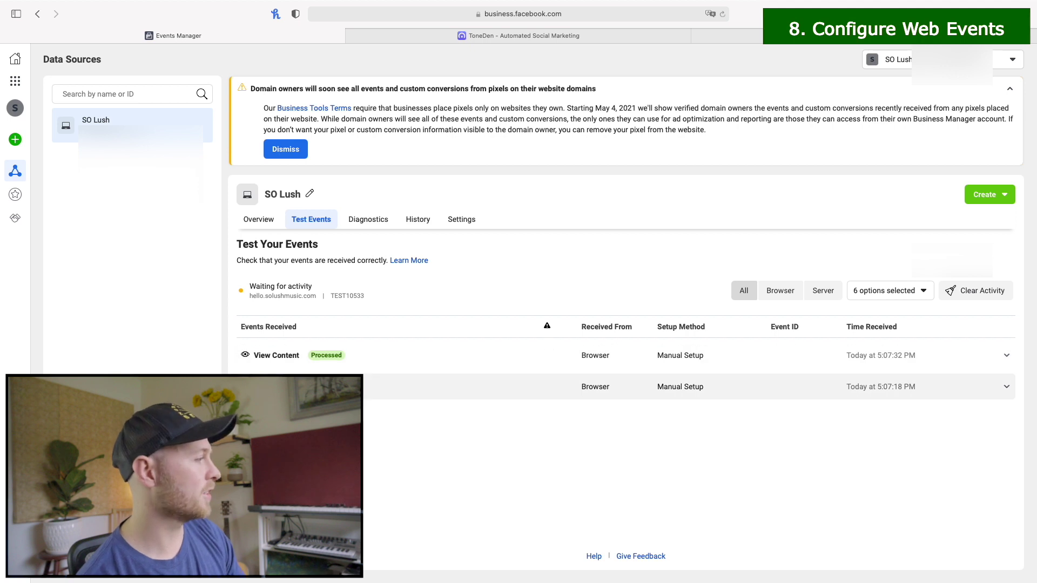
pyautogui.click(268, 219)
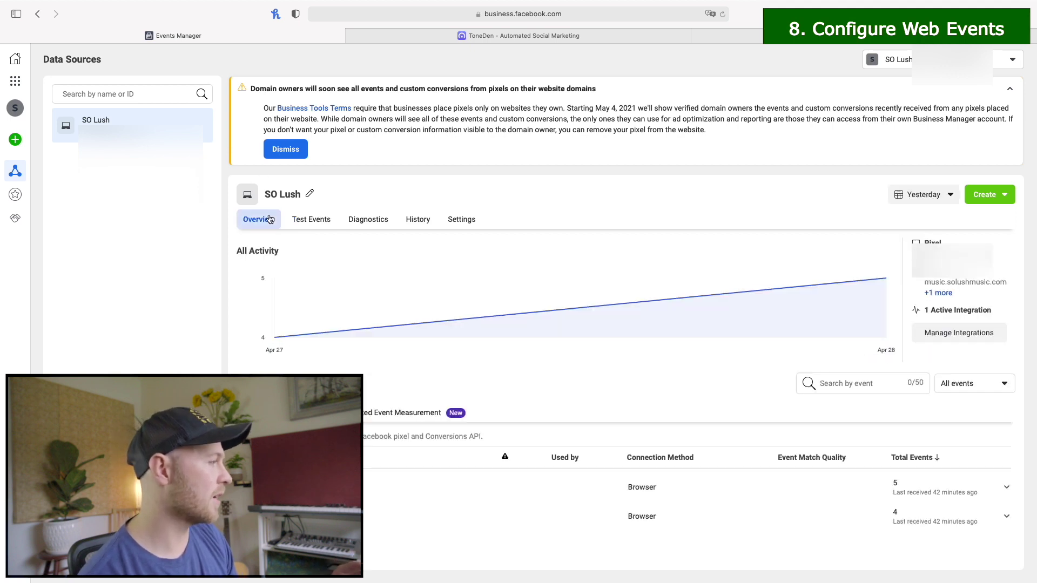
pyautogui.moveTo(337, 300)
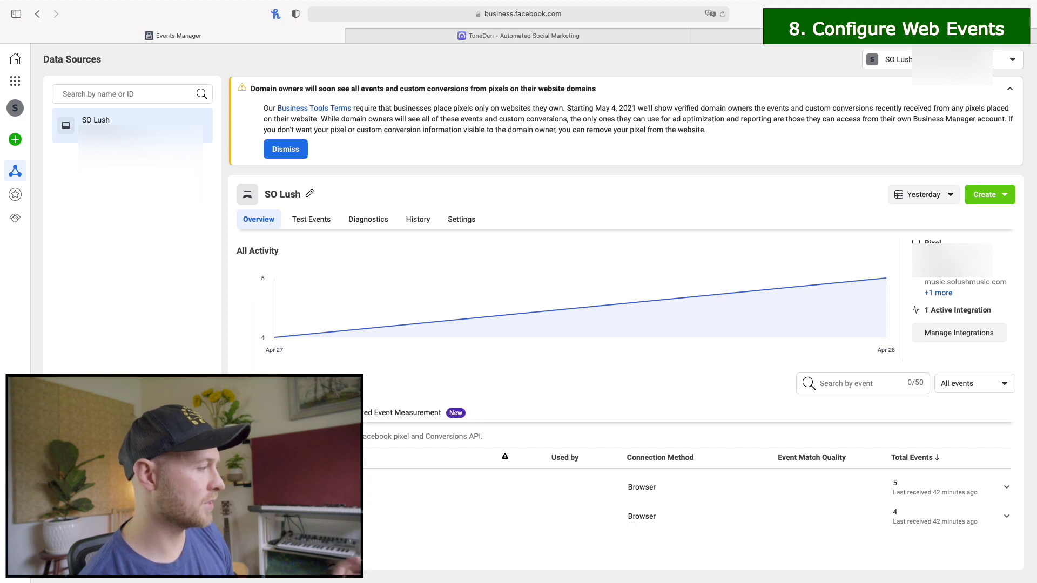
pyautogui.click(372, 414)
pyautogui.scroll(-2, 424, 499)
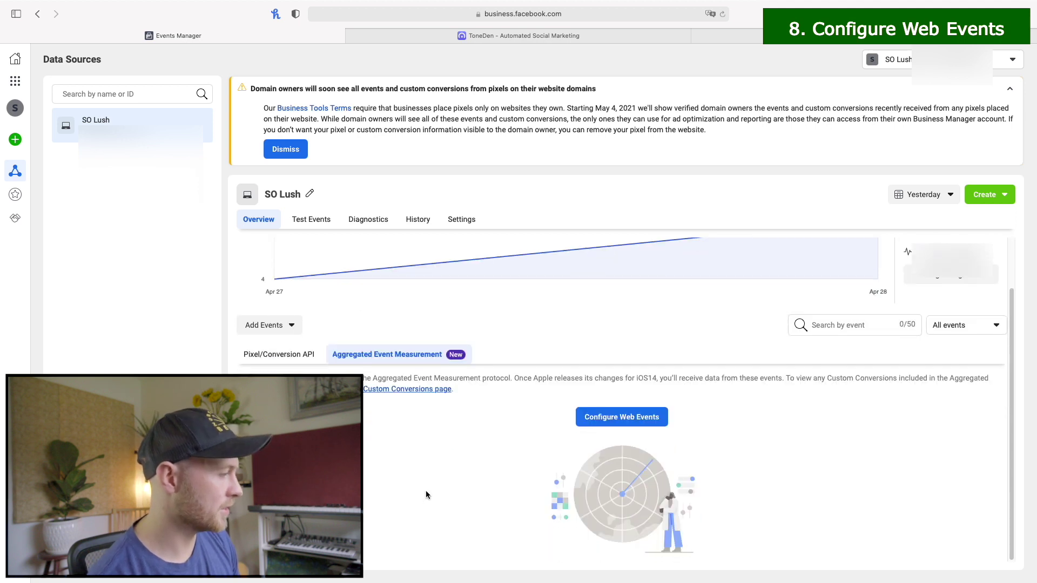
# Configure web events, expand solushmusic.com to see View Content, and choose Manage Events.
pyautogui.click(592, 421)
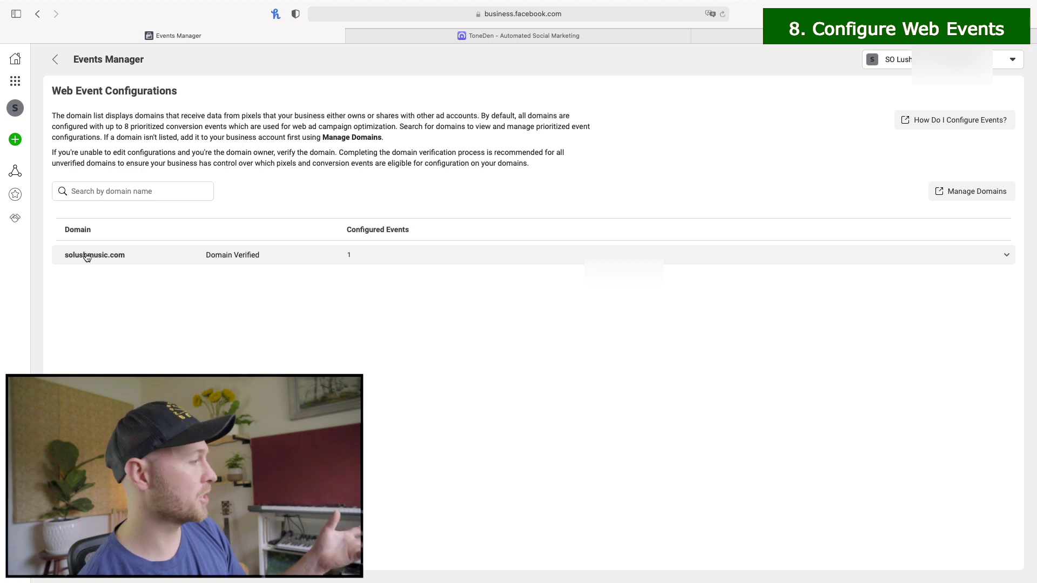
pyautogui.click(253, 262)
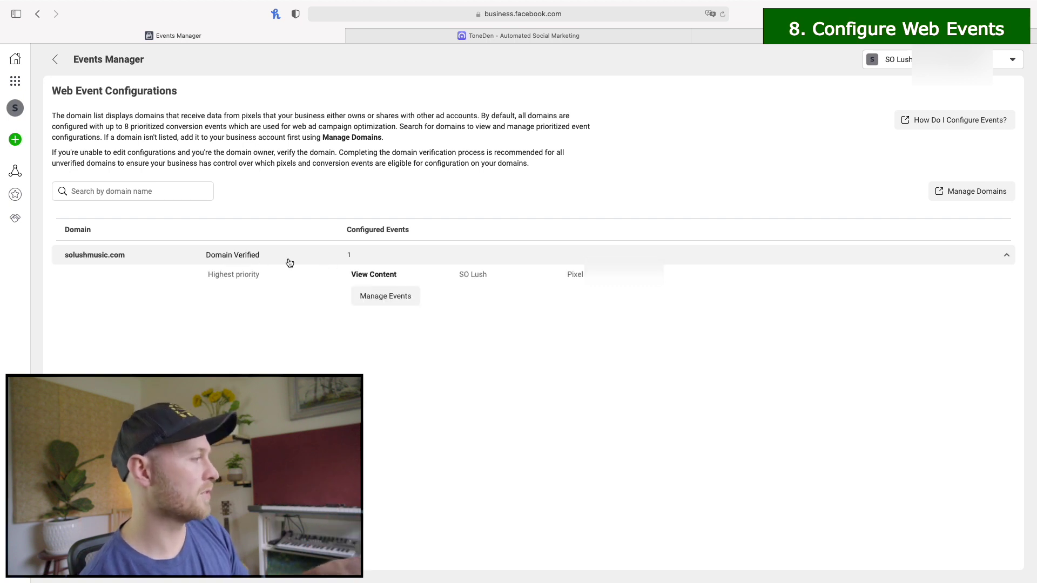
pyautogui.click(394, 303)
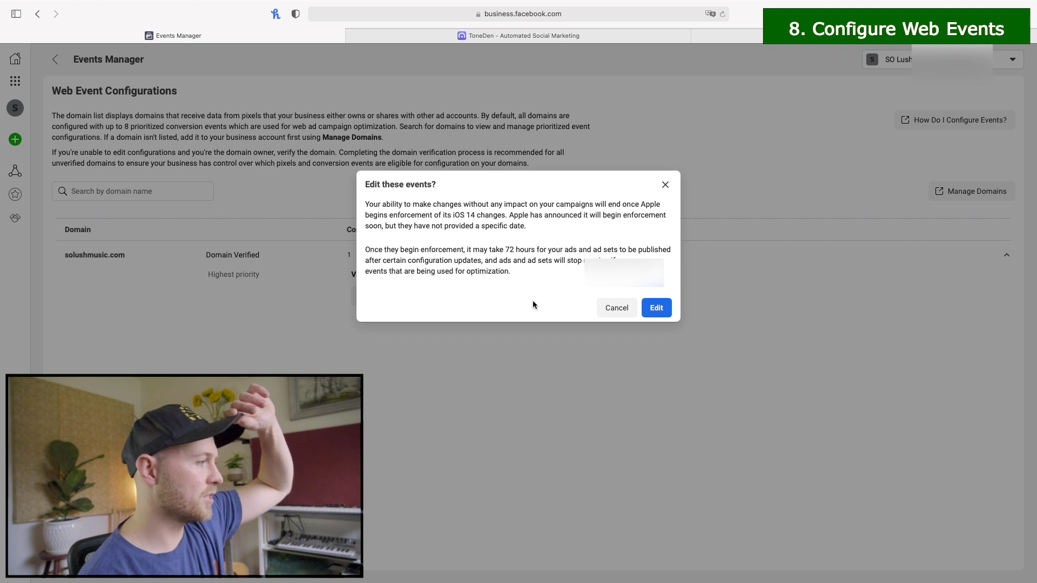
# Edit solushmusic.com's events, adding a second row with the SO Lush pixel and browsing its event list.
pyautogui.click(657, 308)
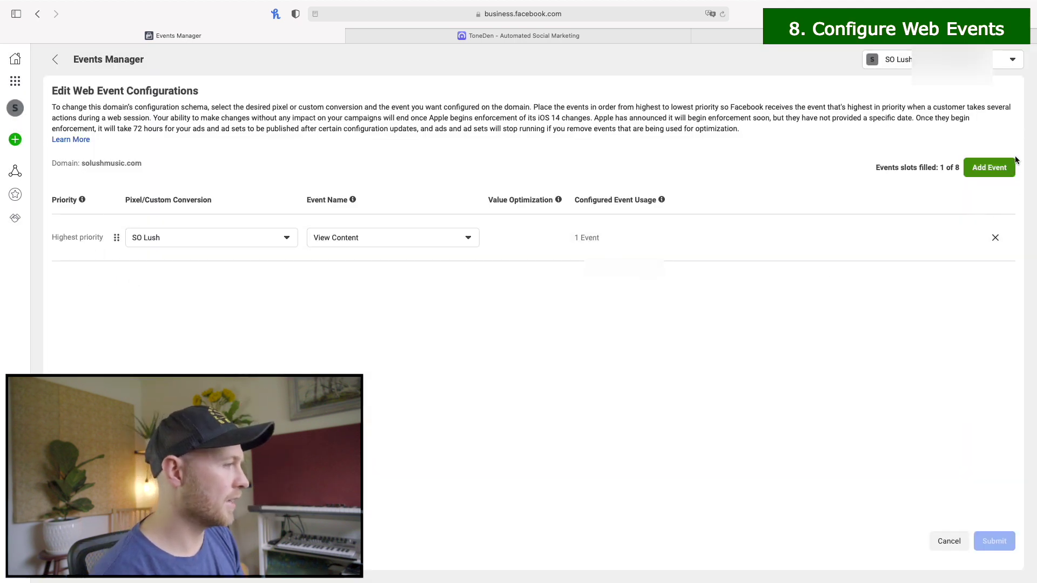
pyautogui.click(994, 168)
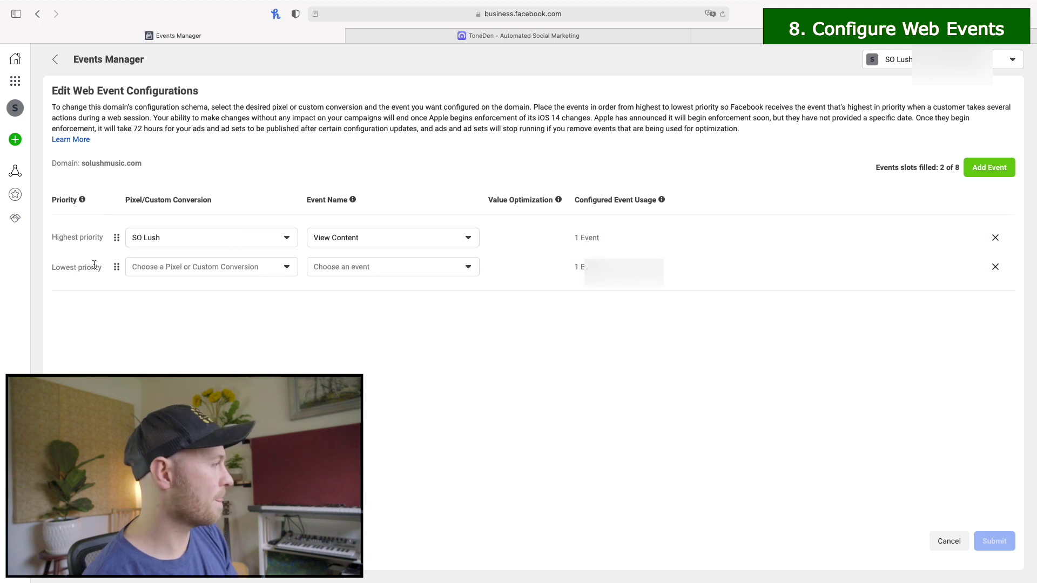
pyautogui.click(215, 267)
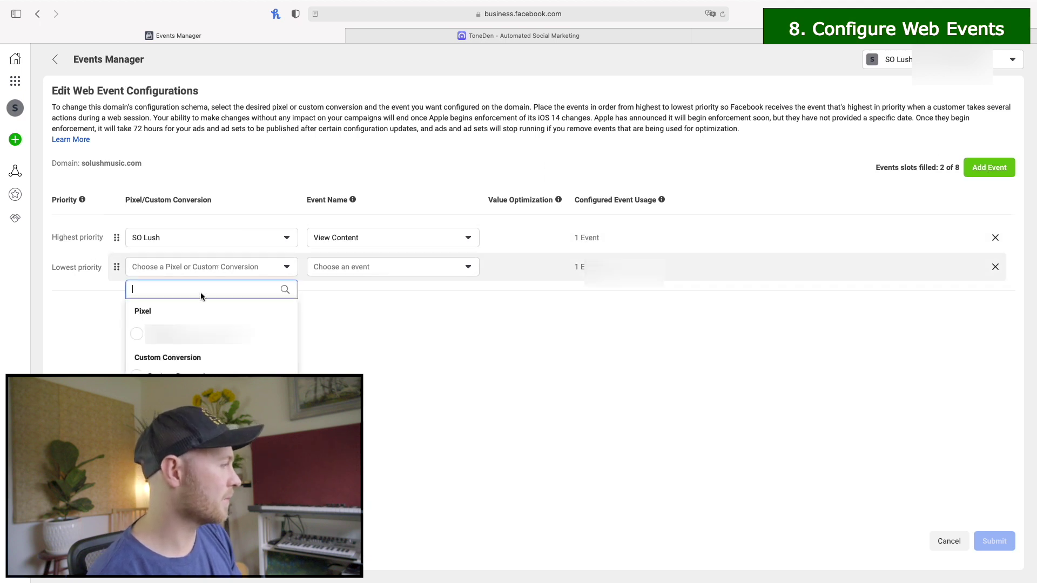
pyautogui.click(178, 334)
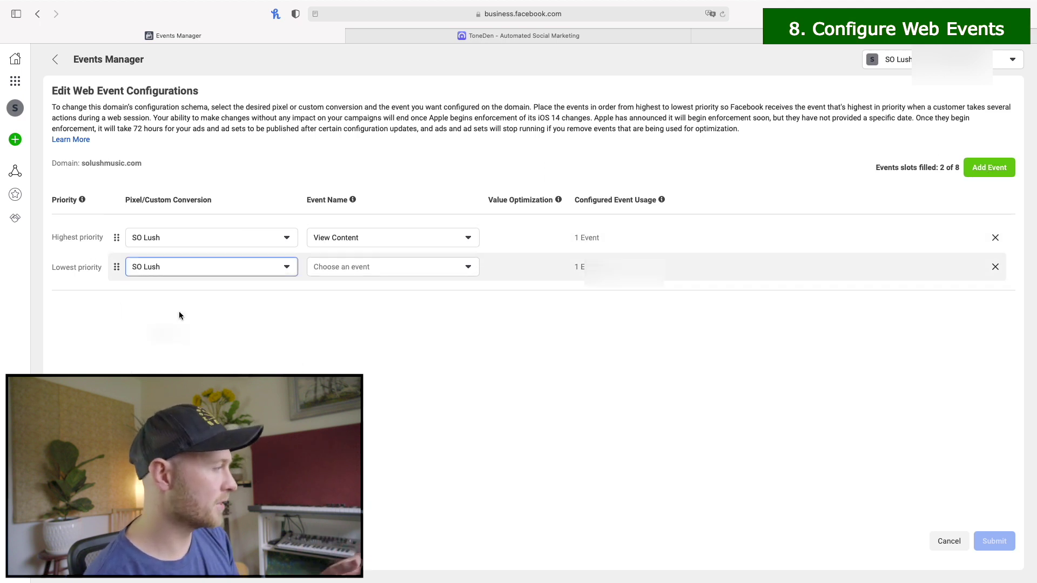
pyautogui.click(354, 261)
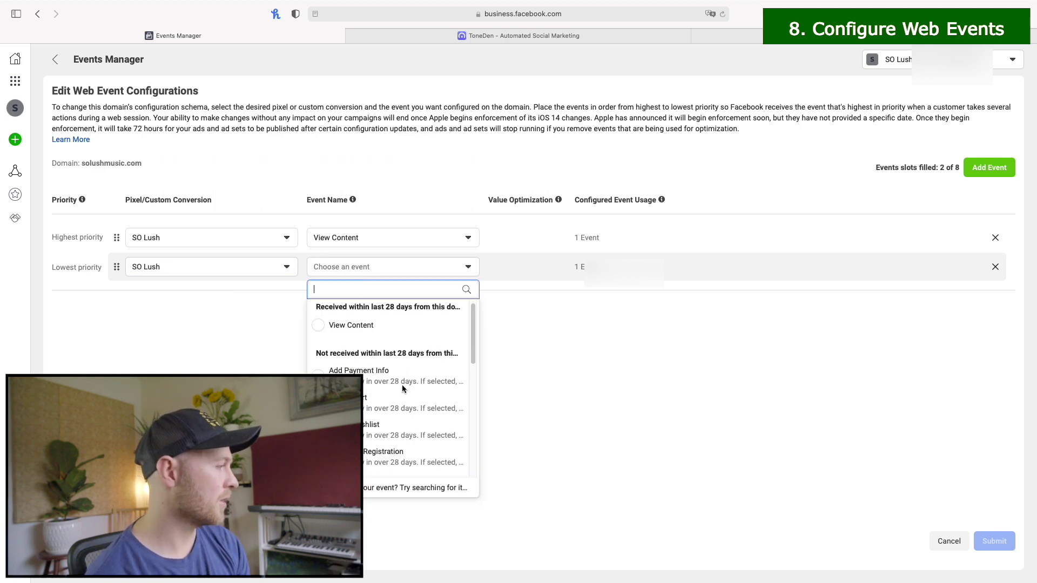
pyautogui.scroll(-1, 398, 391)
pyautogui.scroll(-10, 370, 388)
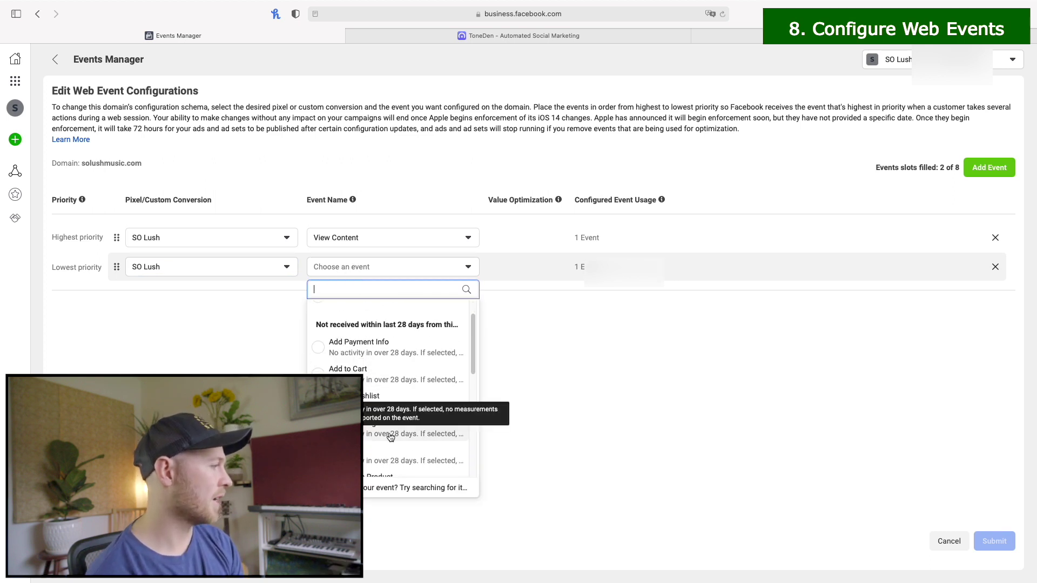
pyautogui.scroll(10, 378, 390)
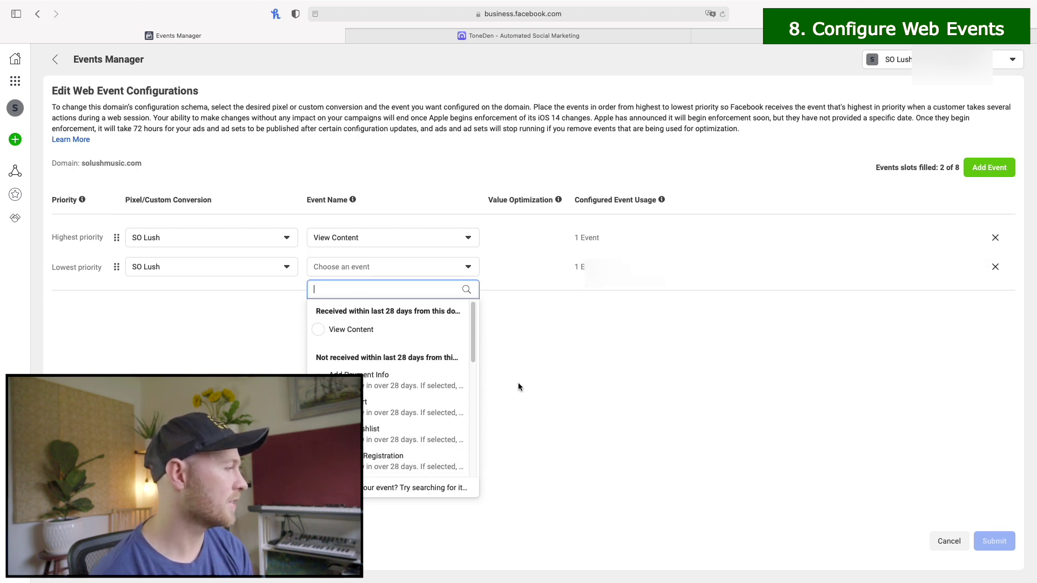
# Discard the new row without choosing an event, keeping View Content as the only prioritised event.
pyautogui.click(405, 203)
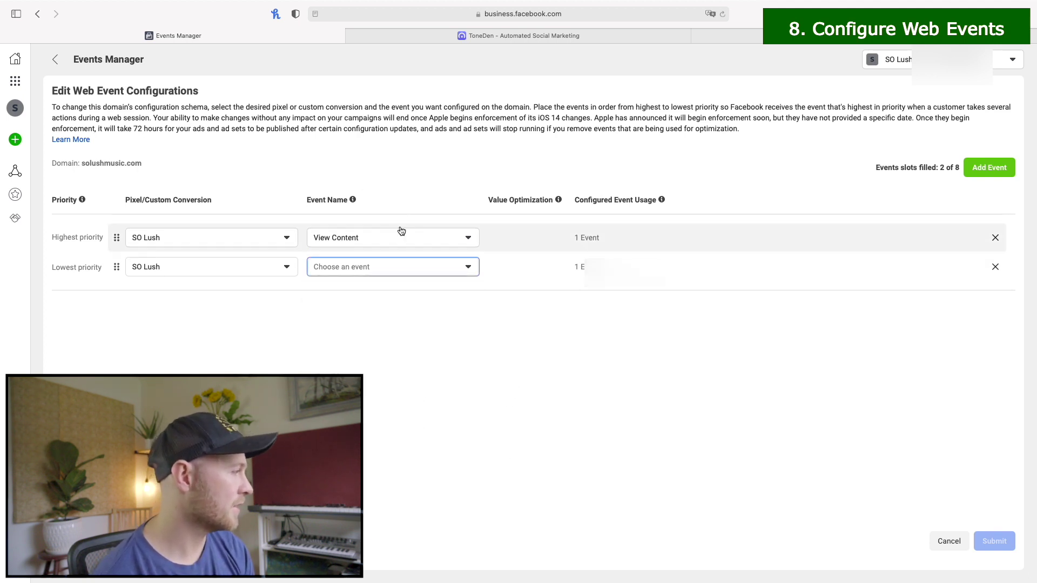
pyautogui.click(353, 264)
pyautogui.click(704, 372)
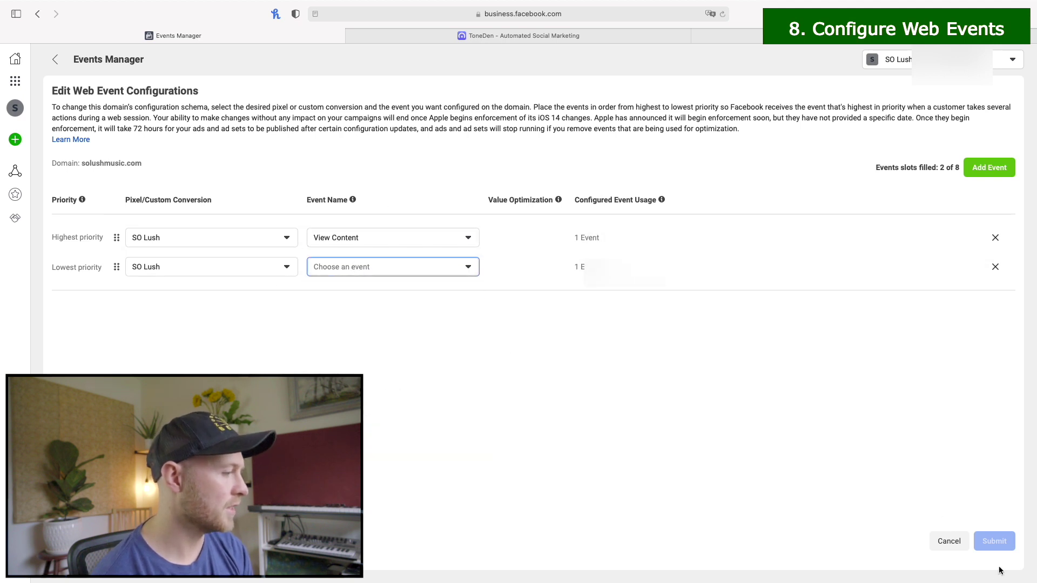
pyautogui.click(942, 542)
pyautogui.click(385, 253)
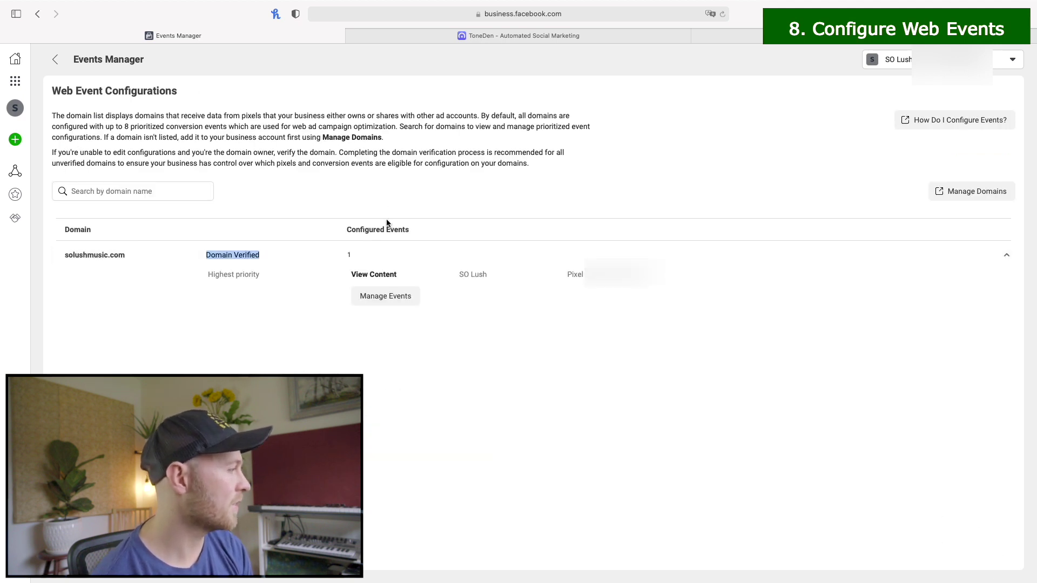